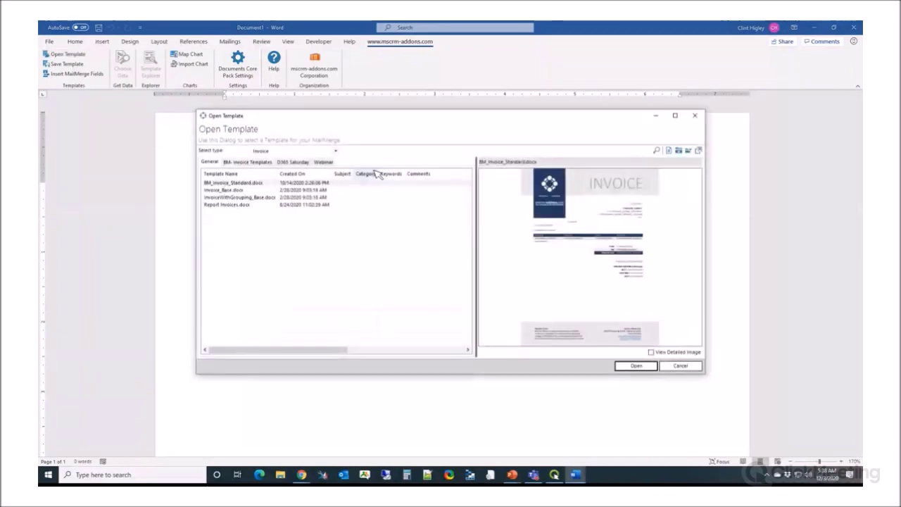
Open the invoice template BM_Invoice_Standard.docx and go to its payment information block.
left_click(637, 366)
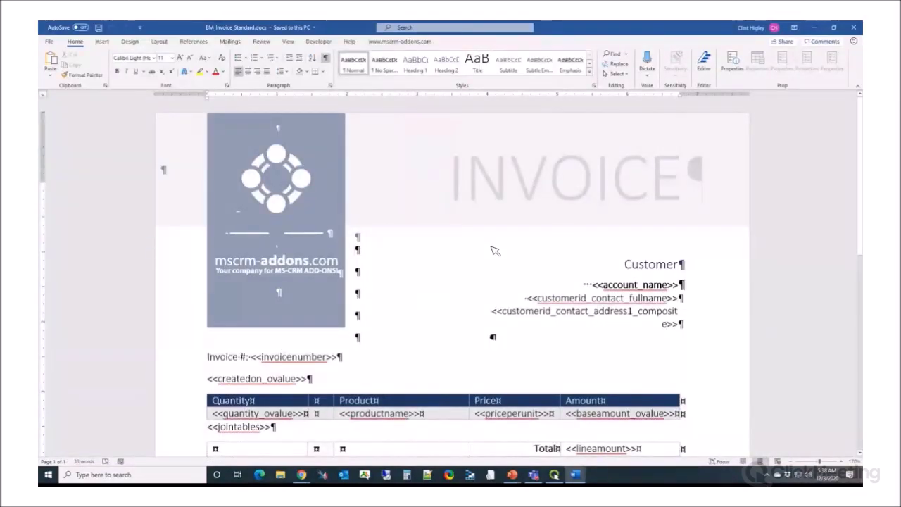
scroll(459, 266, "down", 5)
scroll(445, 268, "down", 2)
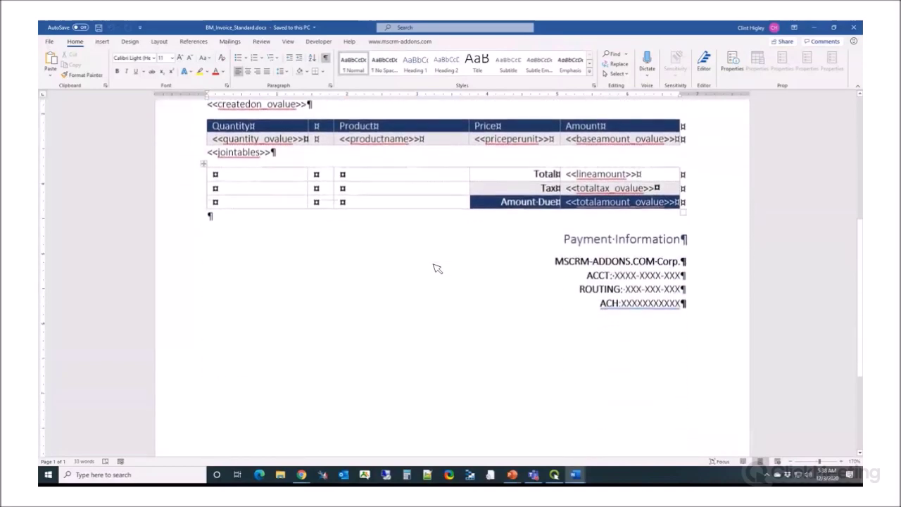
Add five blank, left-aligned paragraphs below the ACH line of the payment information.
left_click(686, 310)
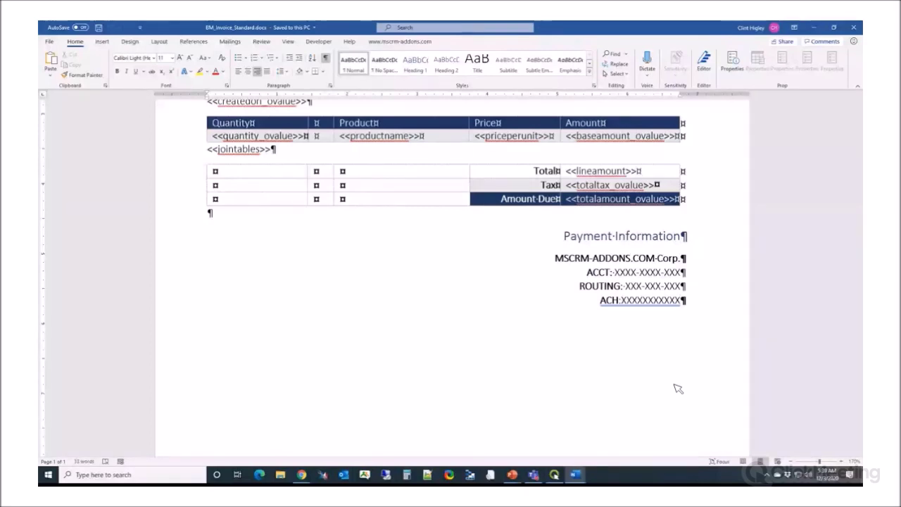
key("Return")
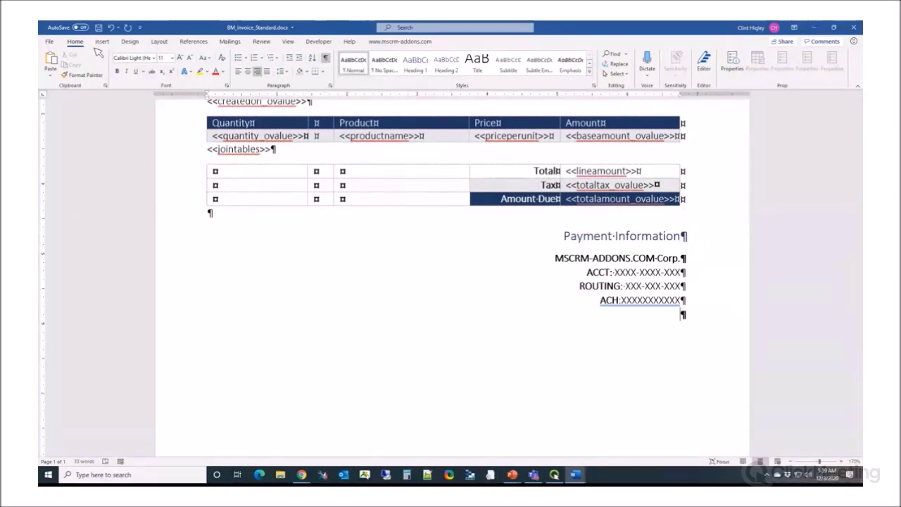
left_click(239, 71)
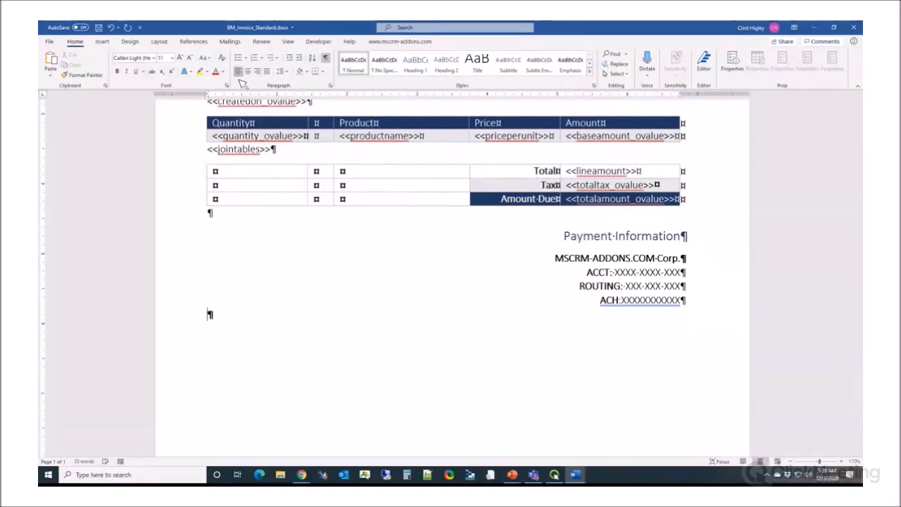
key("Return")
key("Return")
key("Return")
key("Return")
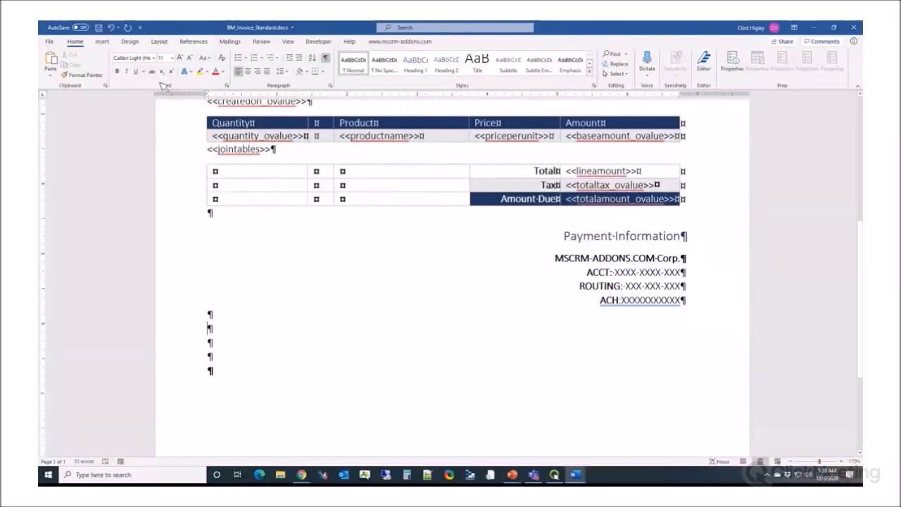
Insert three continuous section breaks in the blank area below the payment information, keeping an empty line before the second and third.
left_click(160, 44)
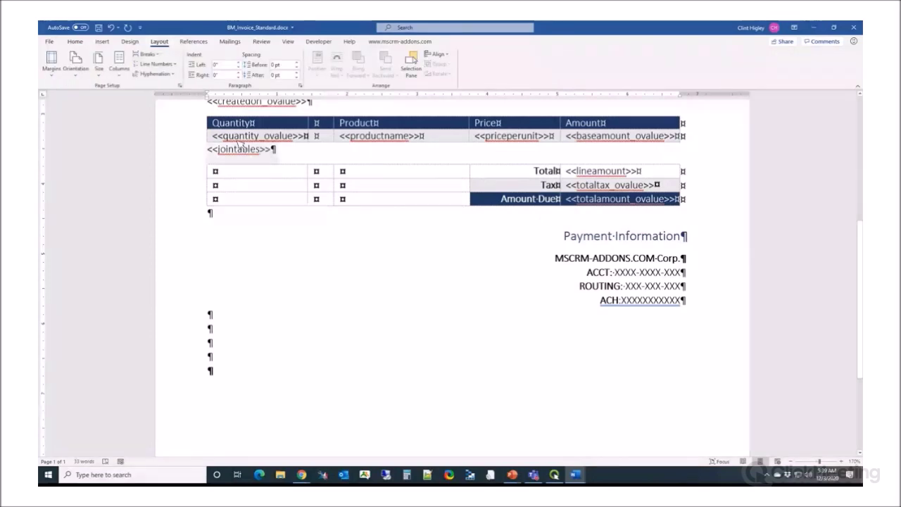
left_click(161, 56)
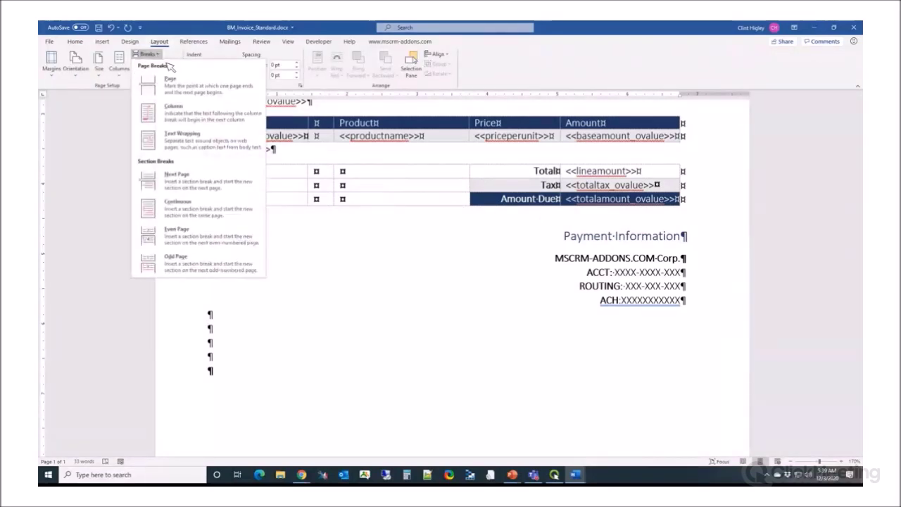
left_click(168, 212)
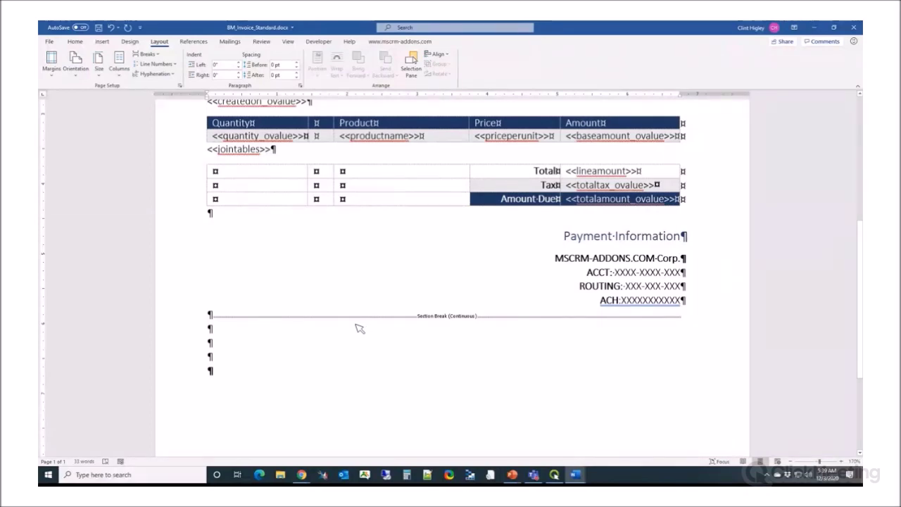
left_click(228, 359)
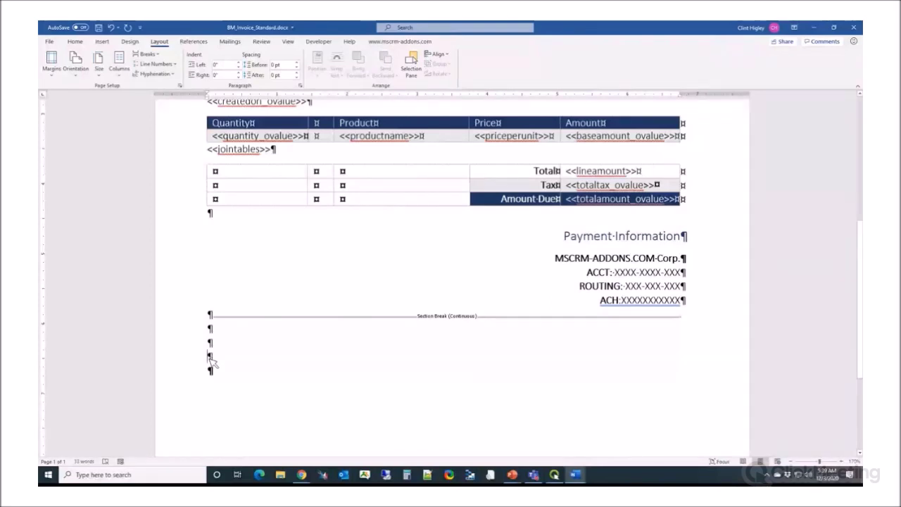
left_click(147, 54)
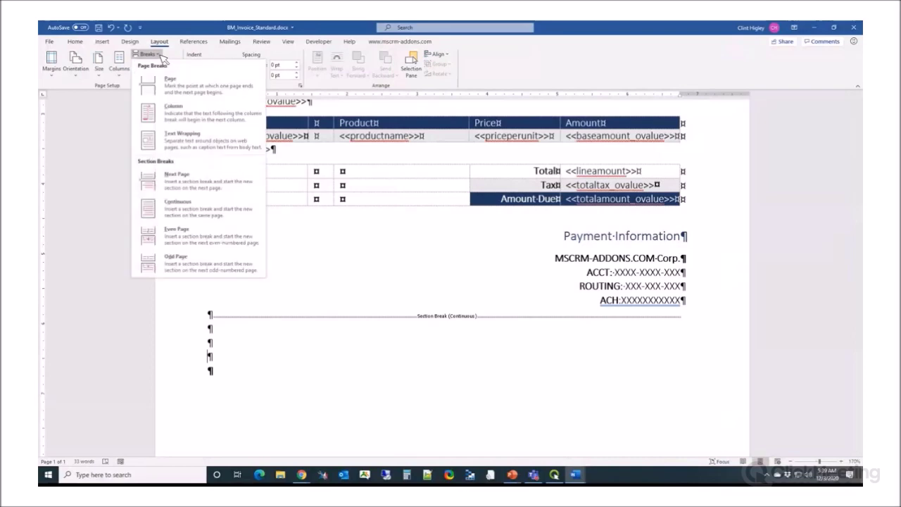
left_click(196, 218)
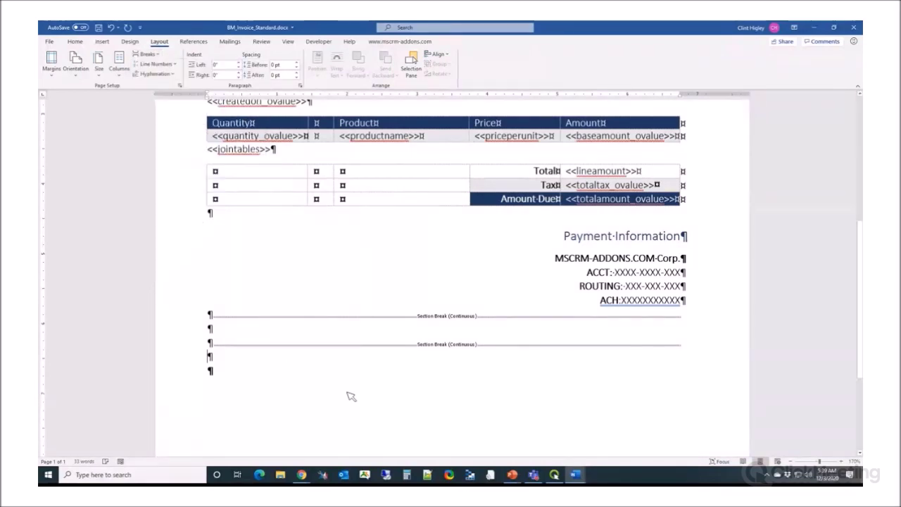
key("Return")
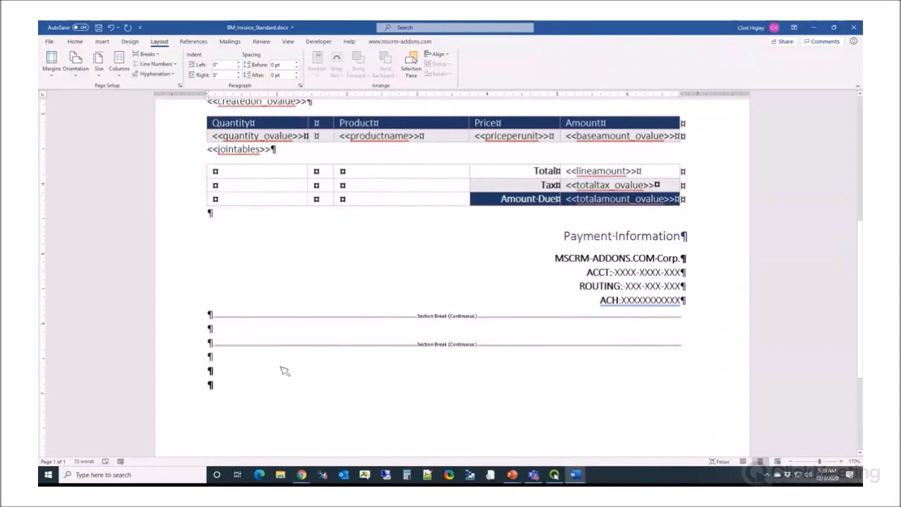
left_click(147, 54)
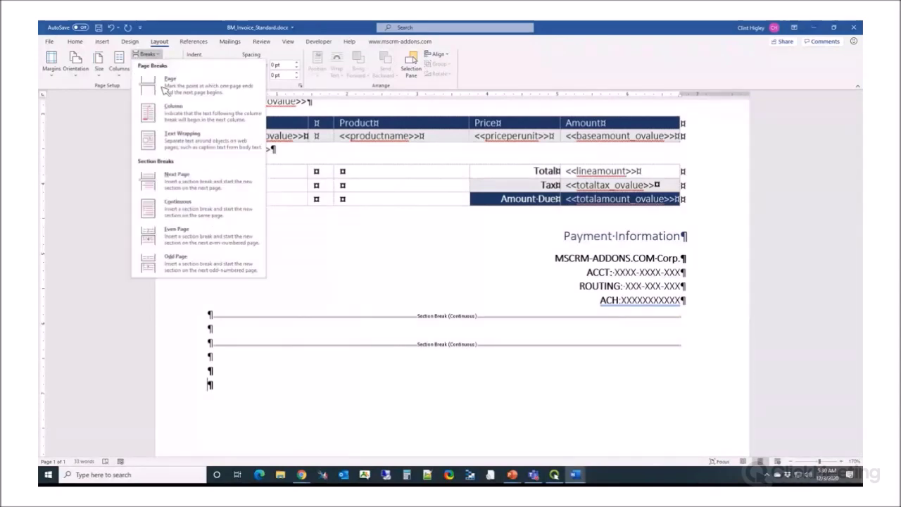
left_click(200, 212)
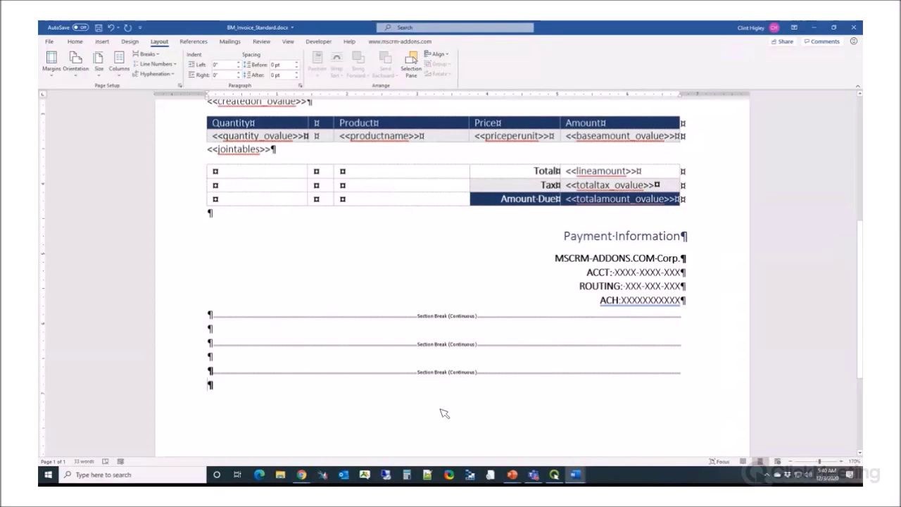
Label the section after the first break "Notes:" and the section after the second break "Legal:".
left_click(226, 330)
type("Notes:")
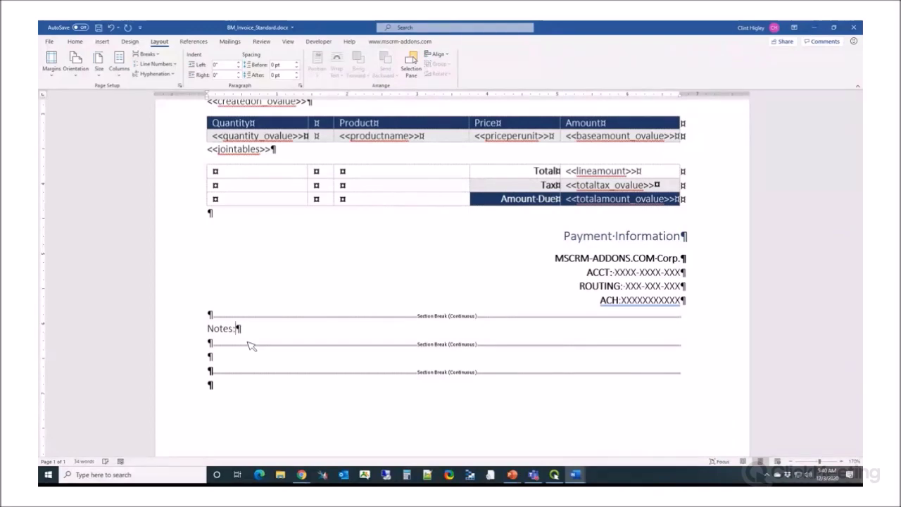
left_click(209, 358)
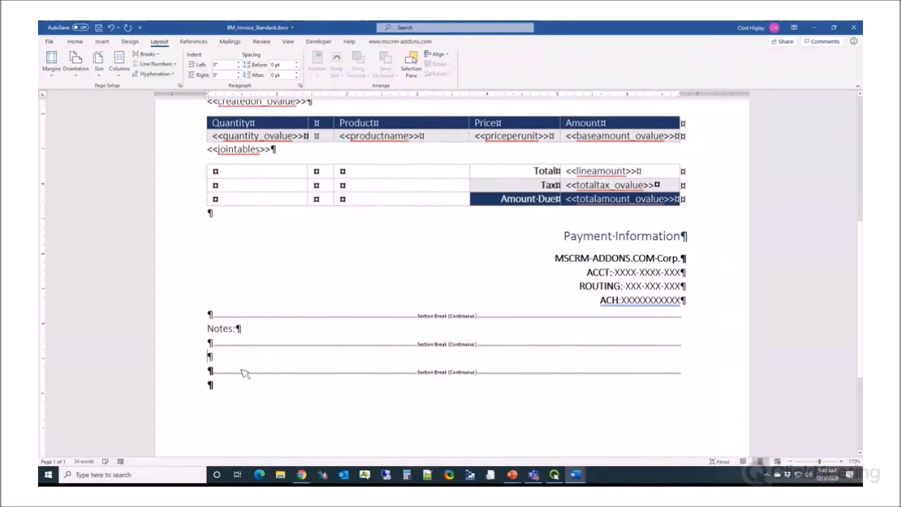
type("Leg")
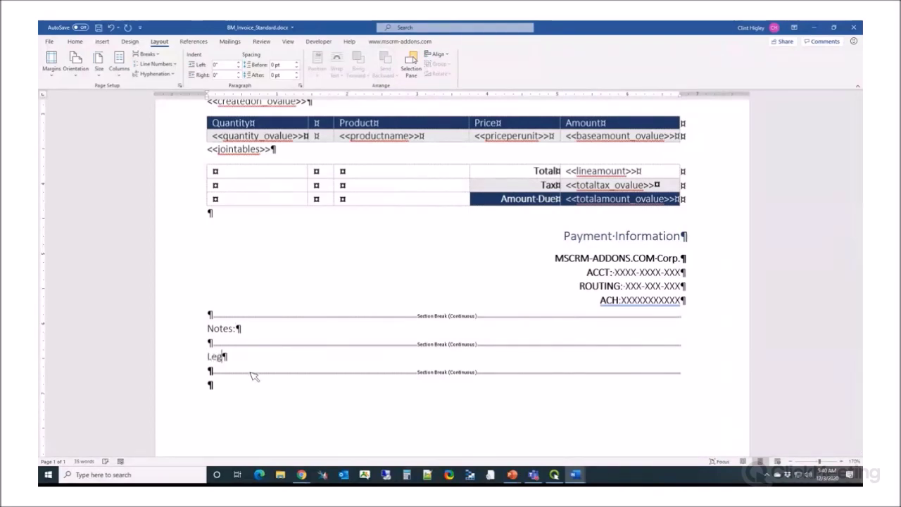
type("el:")
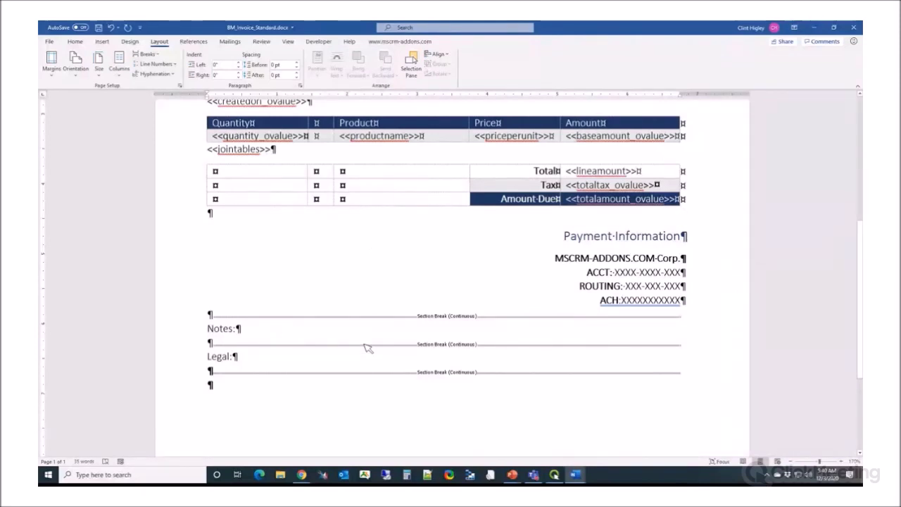
Open the export Section Configuration in the template's advanced settings.
left_click(398, 42)
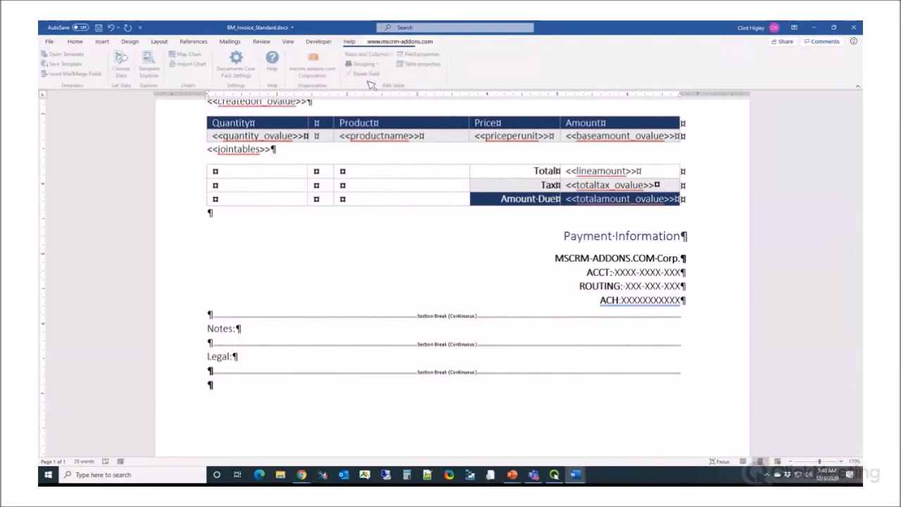
left_click(78, 73)
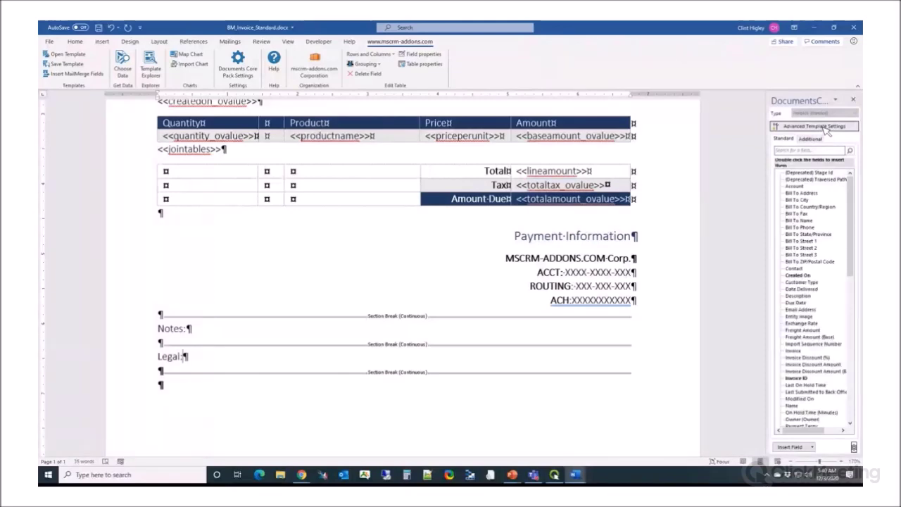
left_click(826, 131)
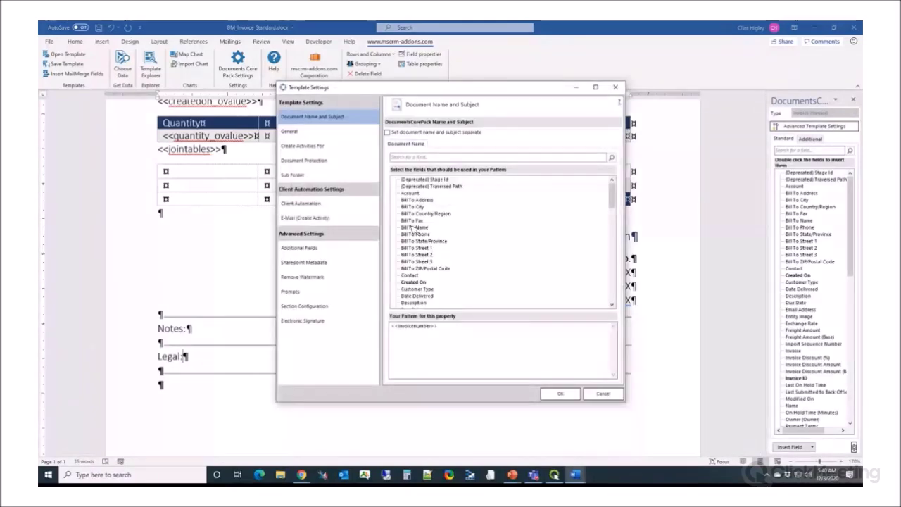
left_click(301, 310)
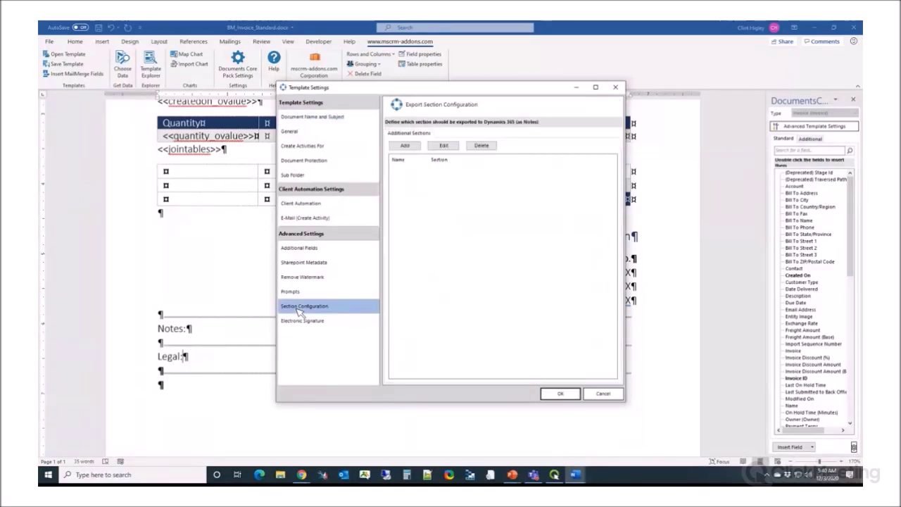
left_click(482, 145)
Add an export section named Notes that covers Section 2 of the template.
left_click(401, 147)
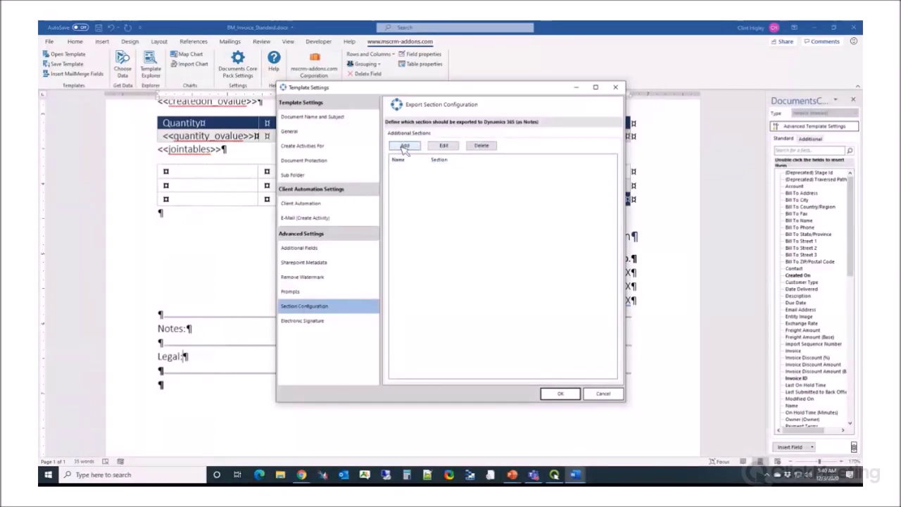
left_click(405, 146)
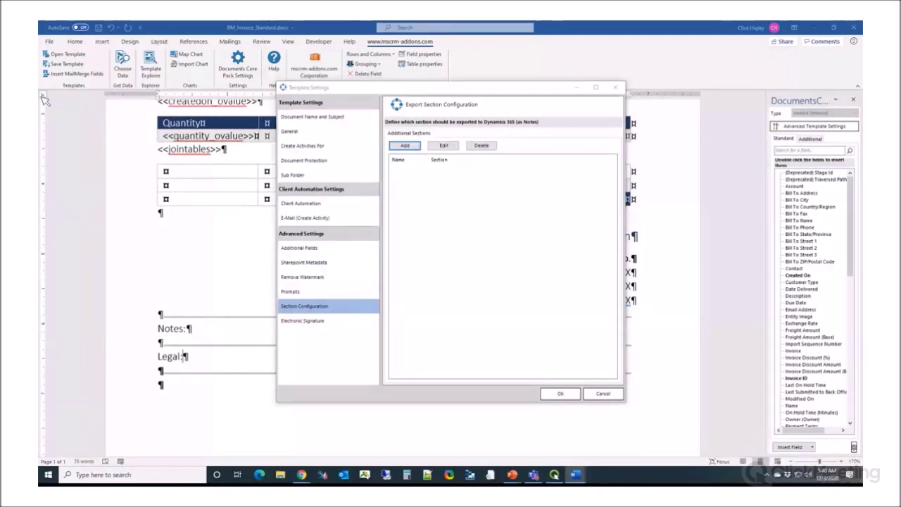
left_click_drag(453, 185, 519, 185)
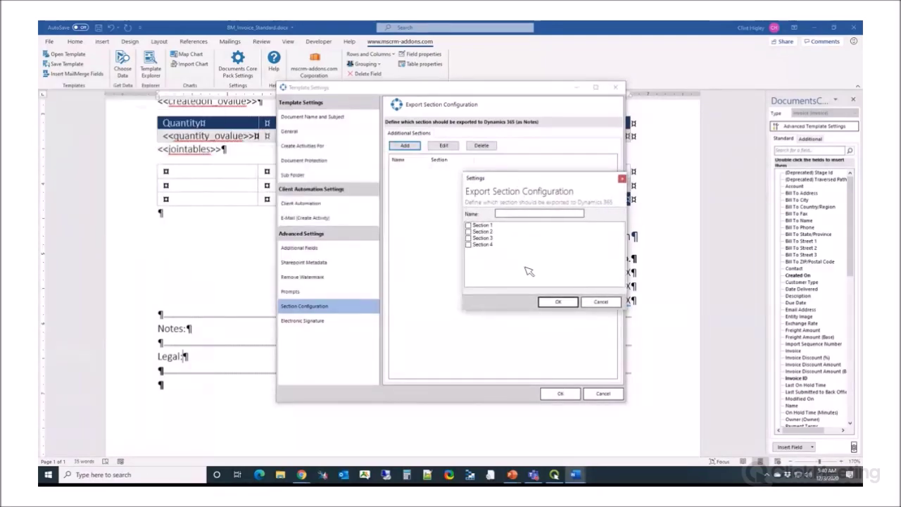
left_click(475, 231)
left_click(517, 218)
type("Notes")
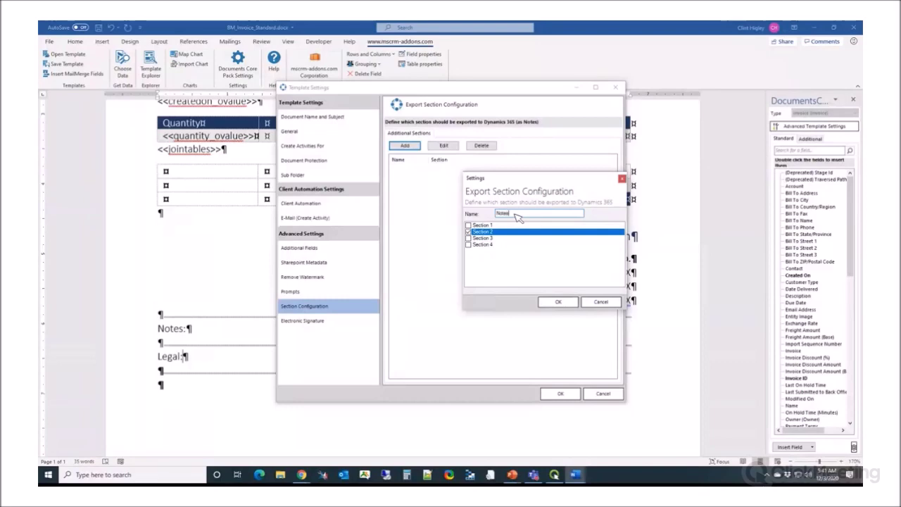
left_click(559, 303)
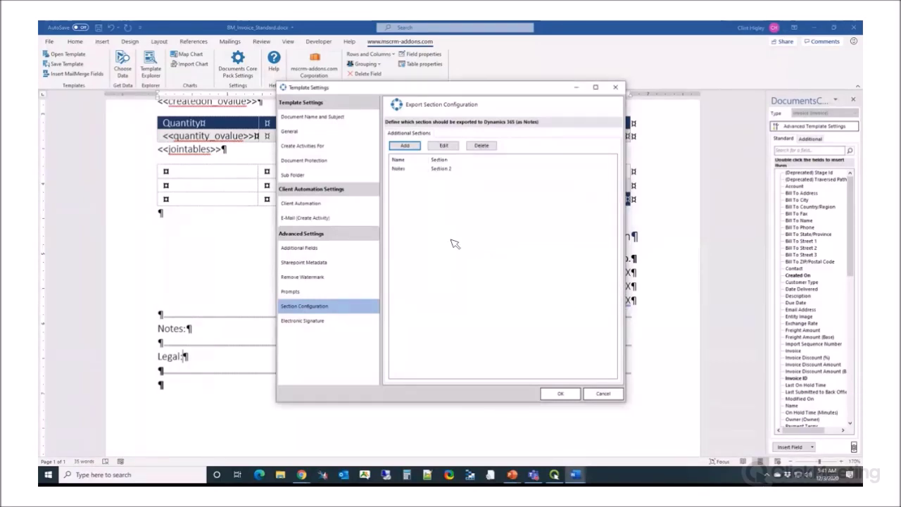
Add an export section named Legal that covers Section 3, and accept the template settings.
left_click(406, 146)
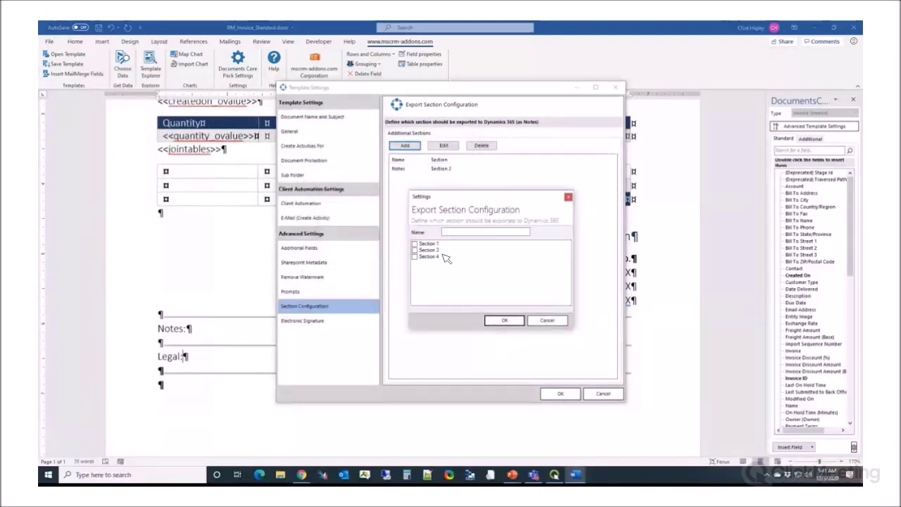
left_click(420, 250)
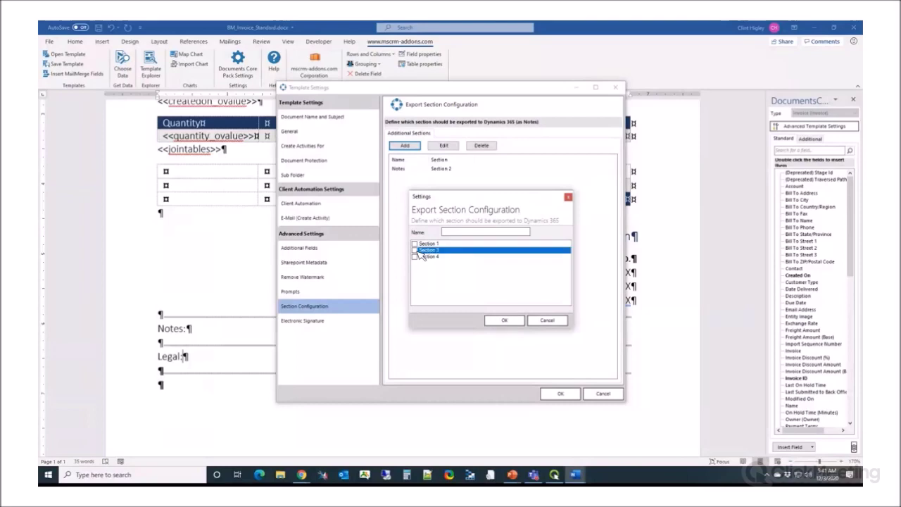
left_click(414, 250)
left_click(462, 236)
type("Legal")
left_click(504, 320)
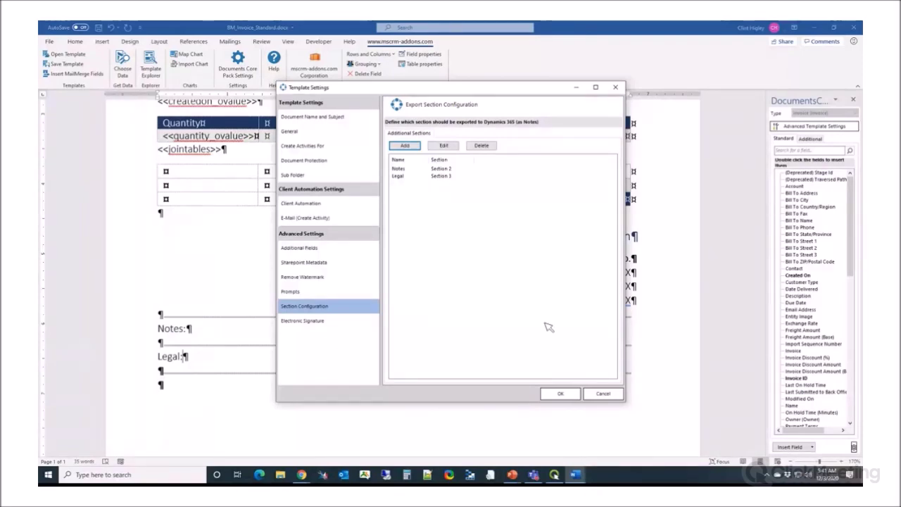
left_click(574, 397)
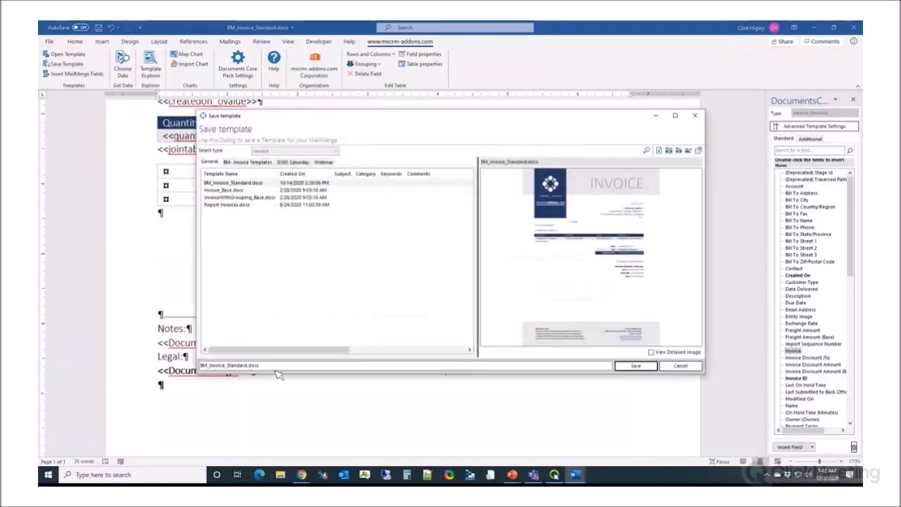
Save the template under the new name BM_Invoice_Standard_Webinar.docx and close the document.
left_click(250, 367)
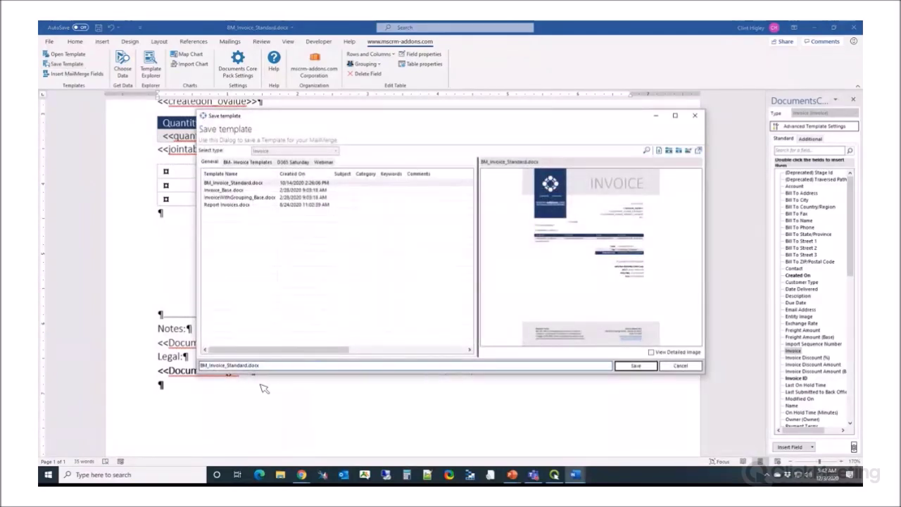
type("_Web")
left_click(637, 367)
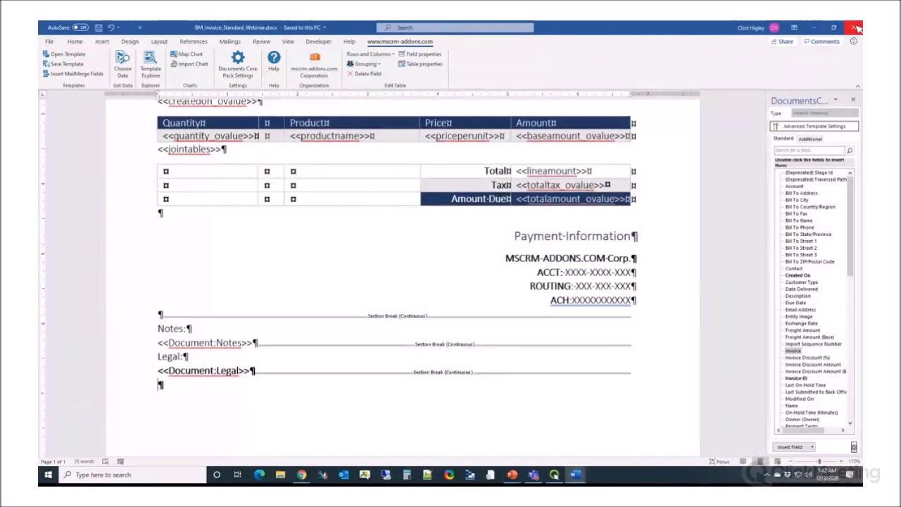
left_click(855, 28)
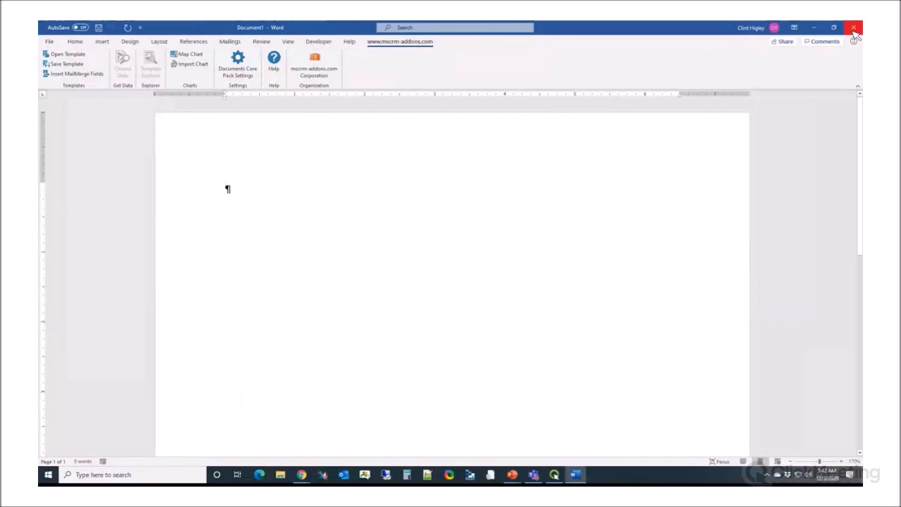
Switch to the Dynamics 365 invoice record and generate a docx document from BM_Invoice_Standard_Webinar.docx, saving it to SharePoint.
left_click(853, 28)
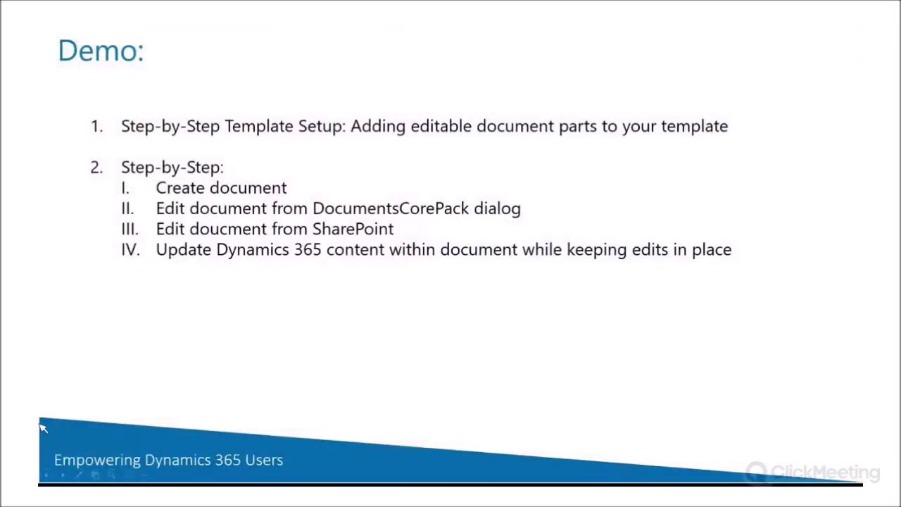
key("alt+Tab")
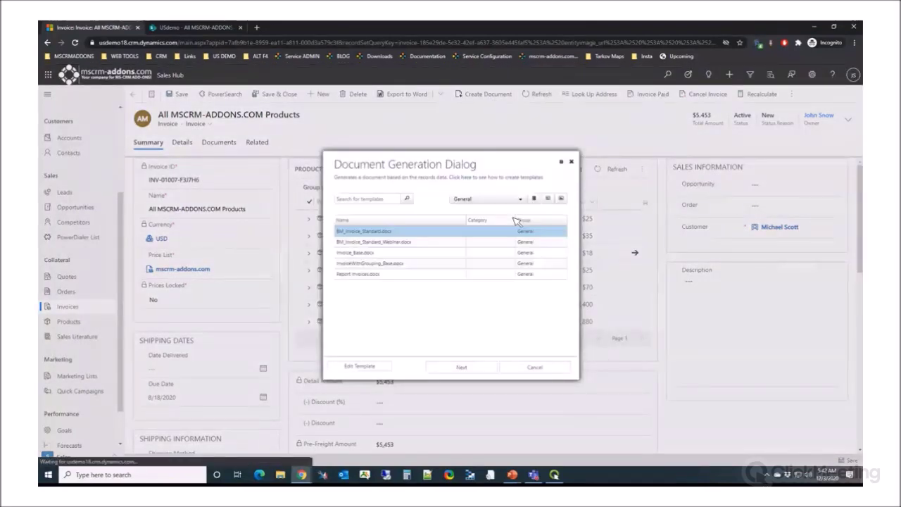
left_click(422, 242)
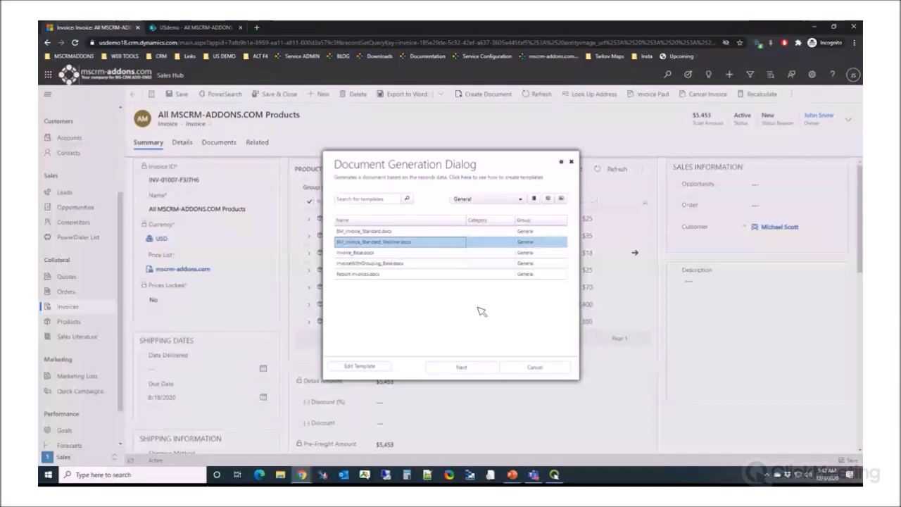
left_click(467, 367)
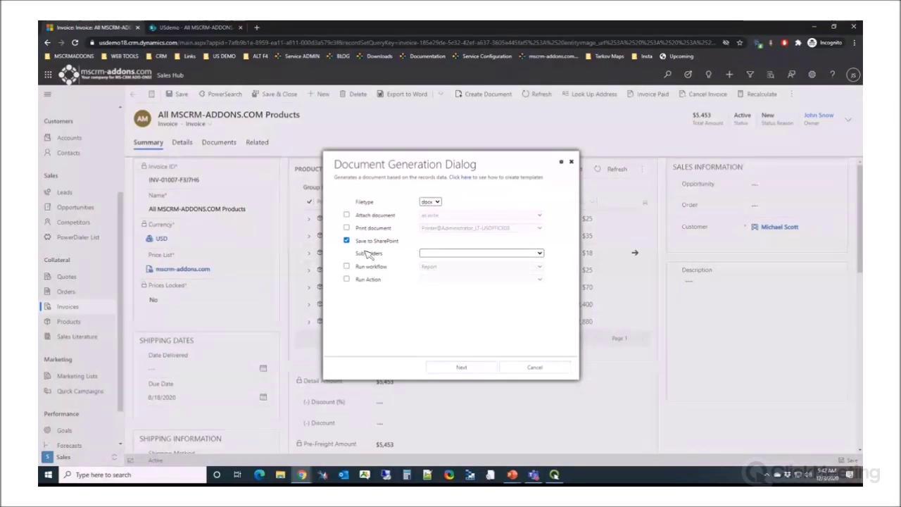
left_click(463, 368)
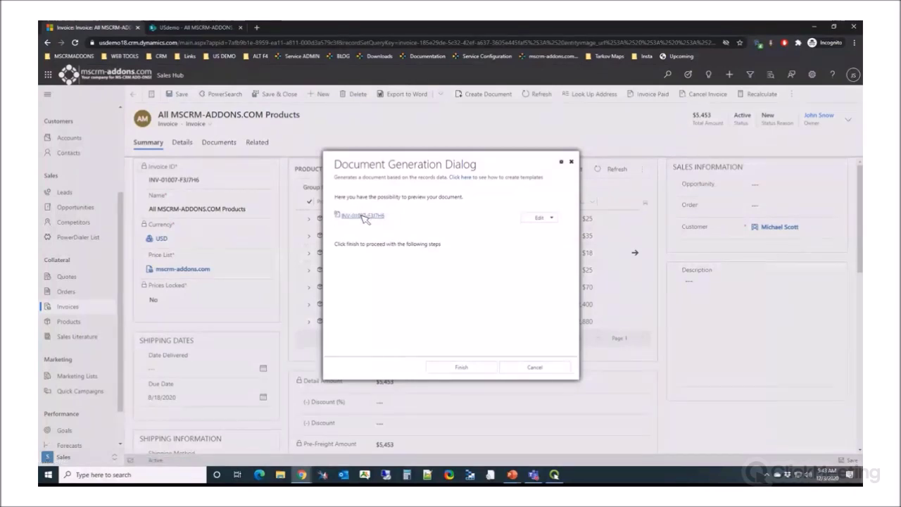
Open the generated invoice for editing in desktop Word and discard the outdated local changes to load the server version.
left_click(550, 219)
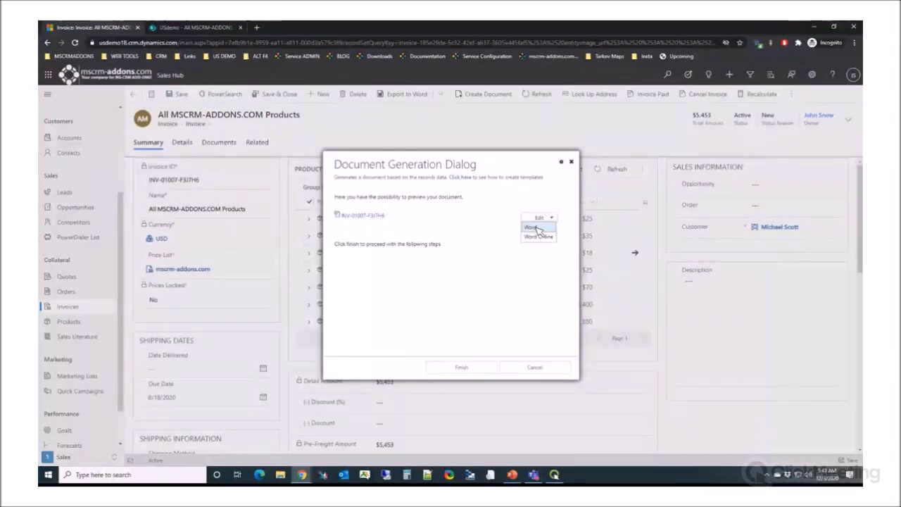
left_click(533, 228)
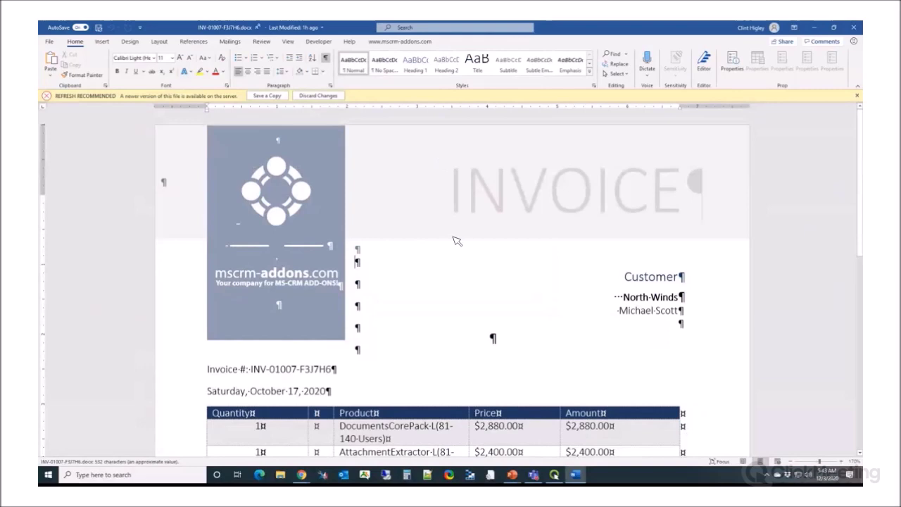
scroll(448, 240, "down", 10)
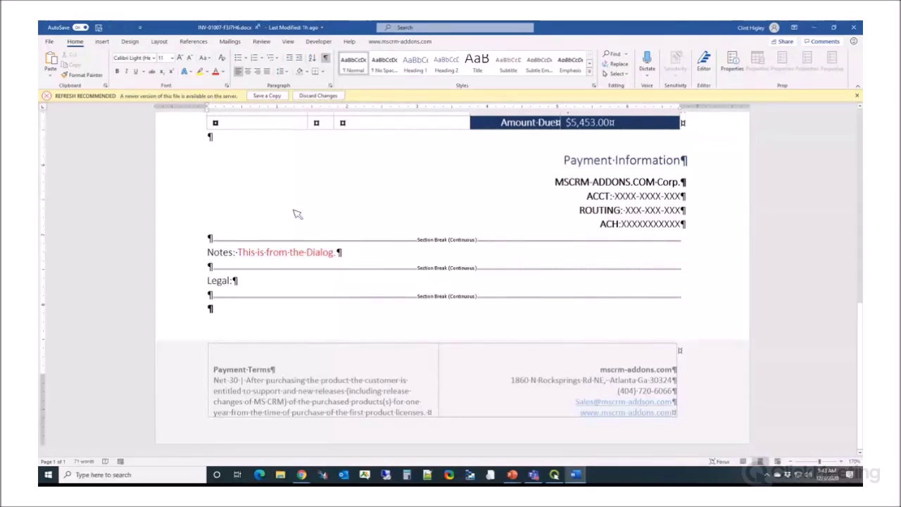
left_click(328, 97)
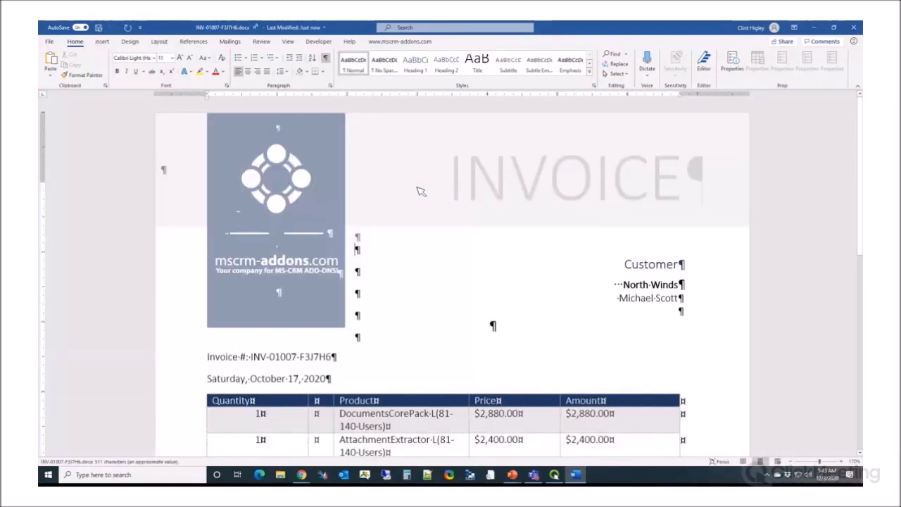
Add the text "This is from the DCP Dialog." after the Notes label in the invoice.
scroll(421, 191, "down", 10)
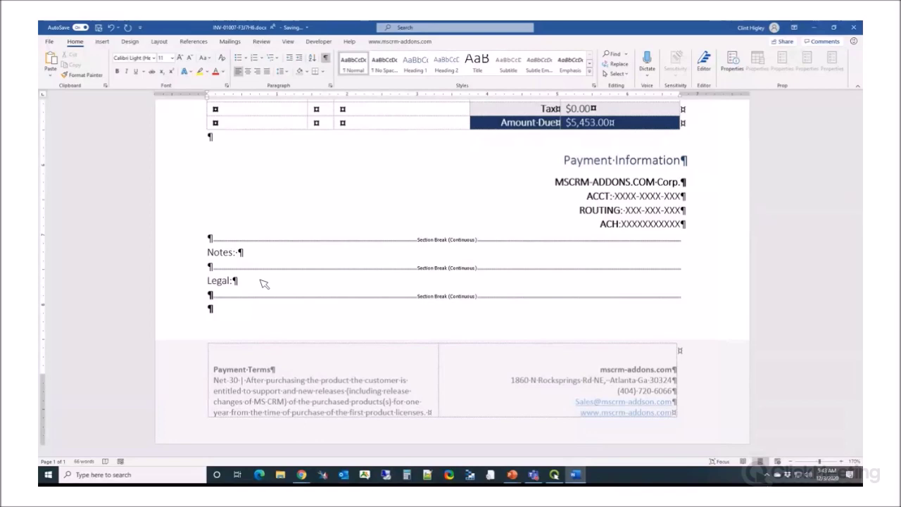
type("This ")
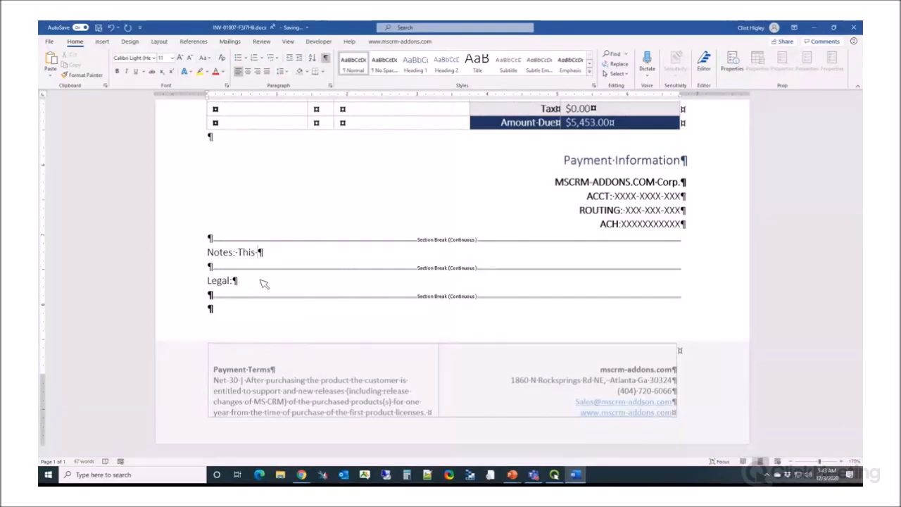
type("is from ")
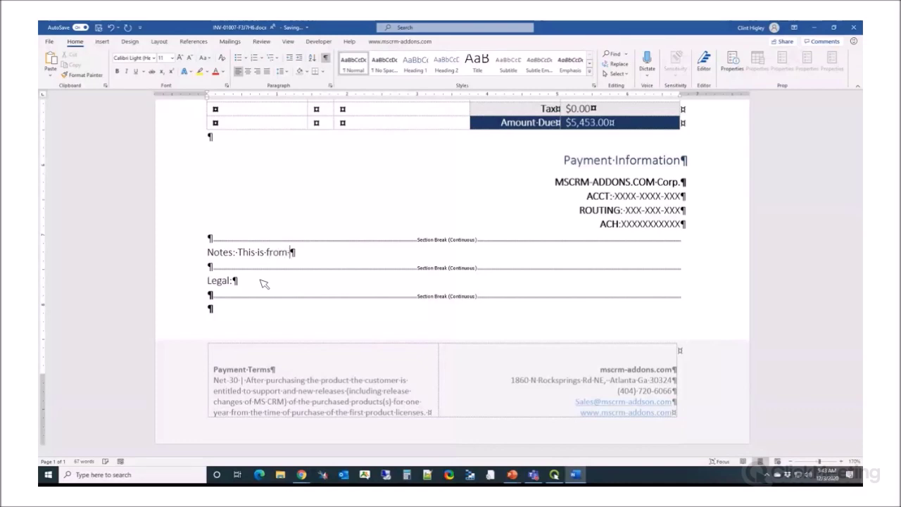
type("the DCP Dialog")
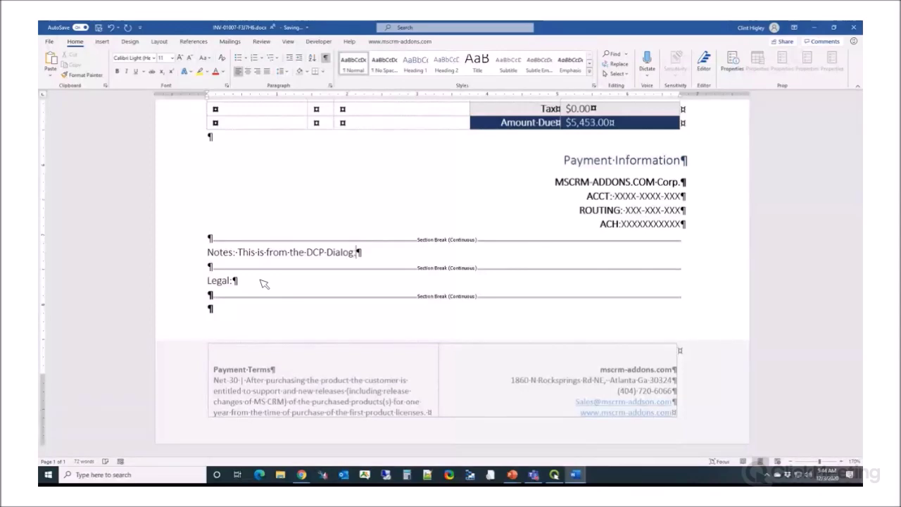
Colour the added Notes sentence with the green theme colour and close the Word document.
left_click_drag(238, 252, 356, 257)
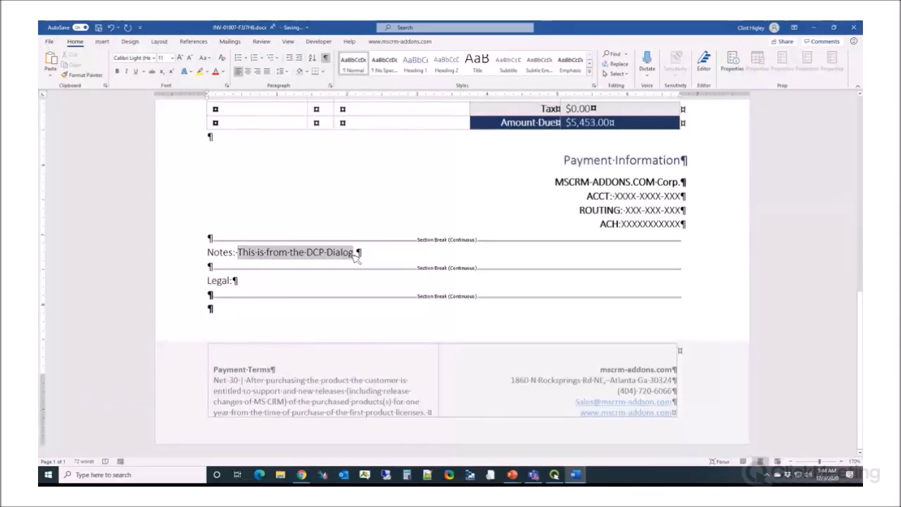
left_click(224, 71)
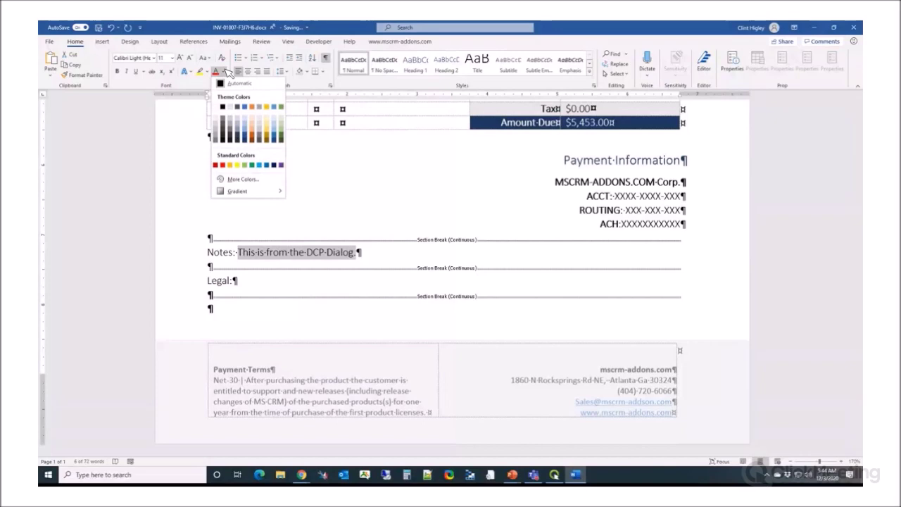
left_click(281, 109)
left_click(395, 253)
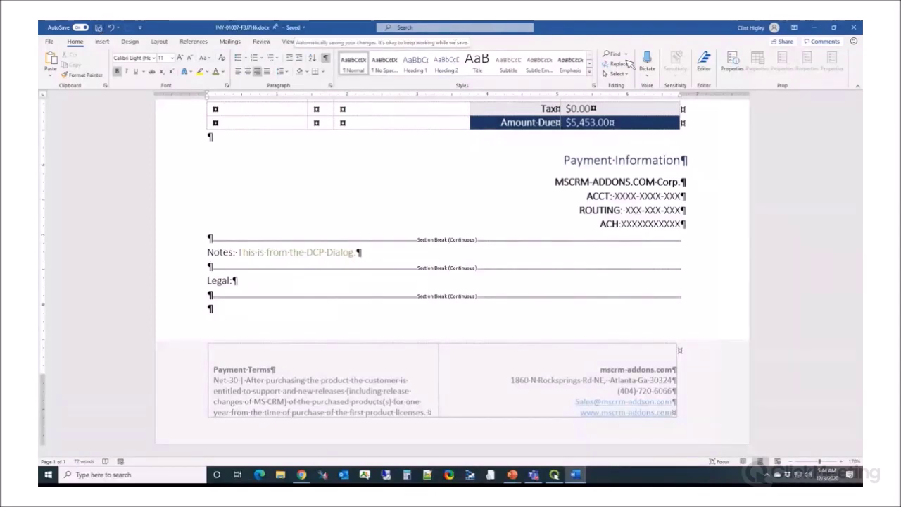
left_click(854, 27)
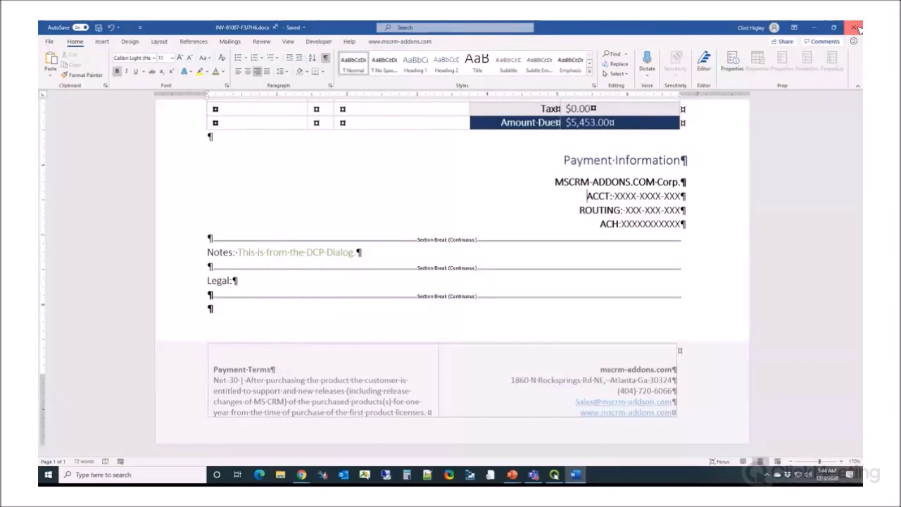
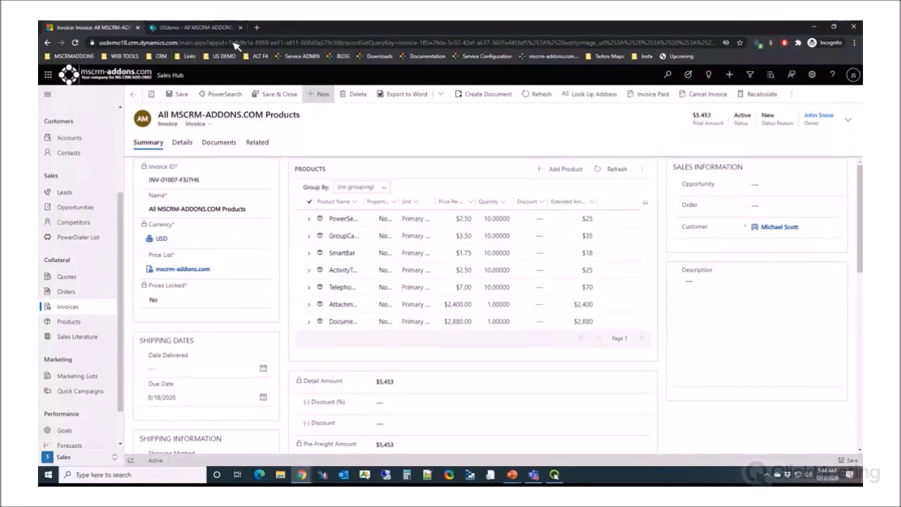
Open the generated invoice document from the record's SharePoint library folder in Word for the web.
left_click(193, 27)
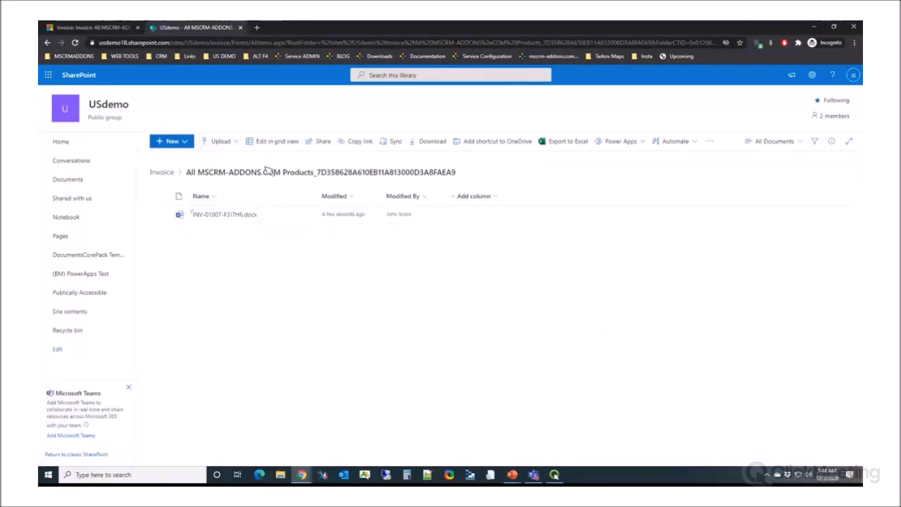
mouse_move(228, 215)
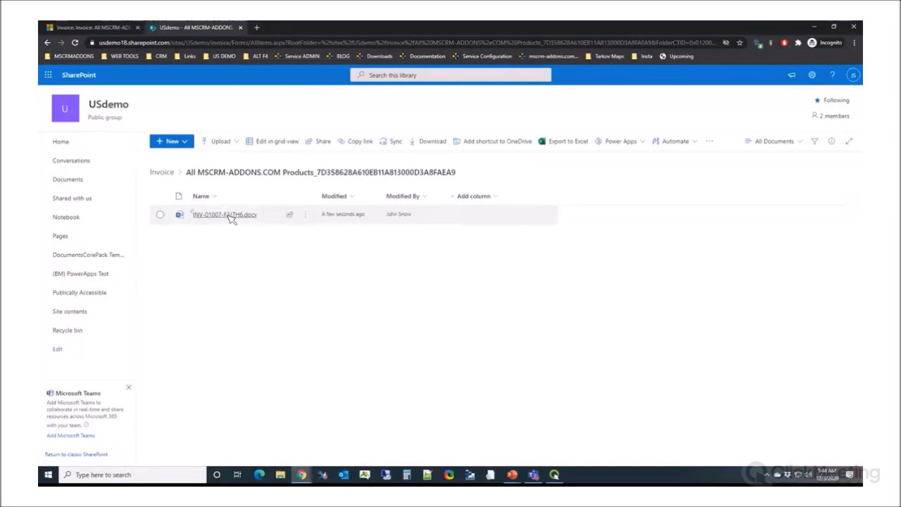
left_click(230, 216)
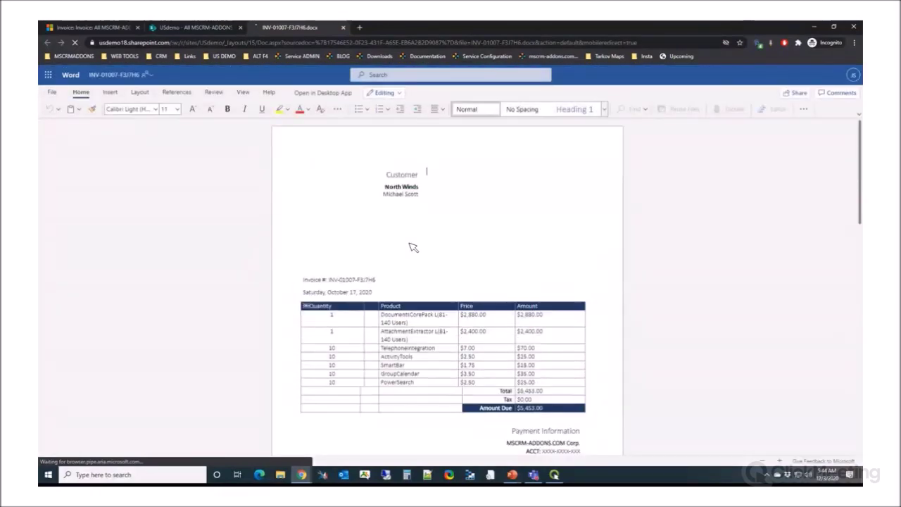
Add the text "This is an Edit from SharePoint. :)" after the Legal label in the invoice.
scroll(442, 254, "down", 5)
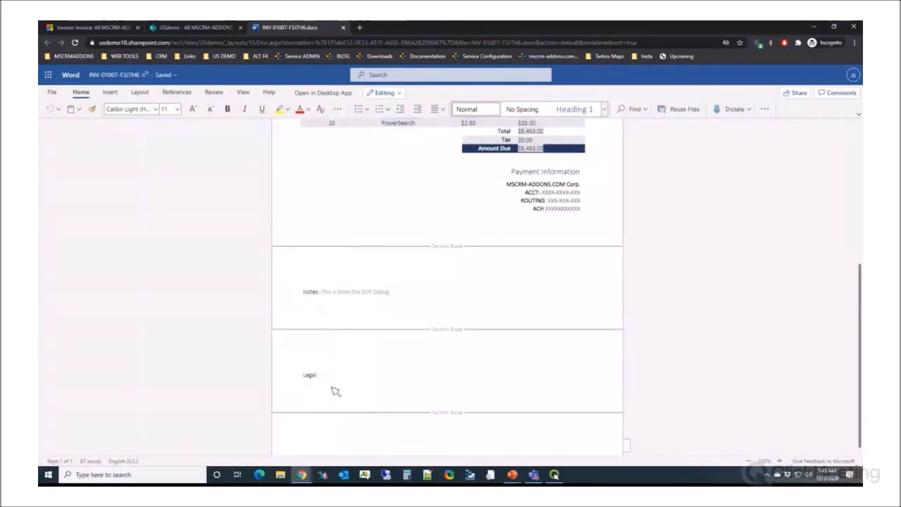
left_click(327, 379)
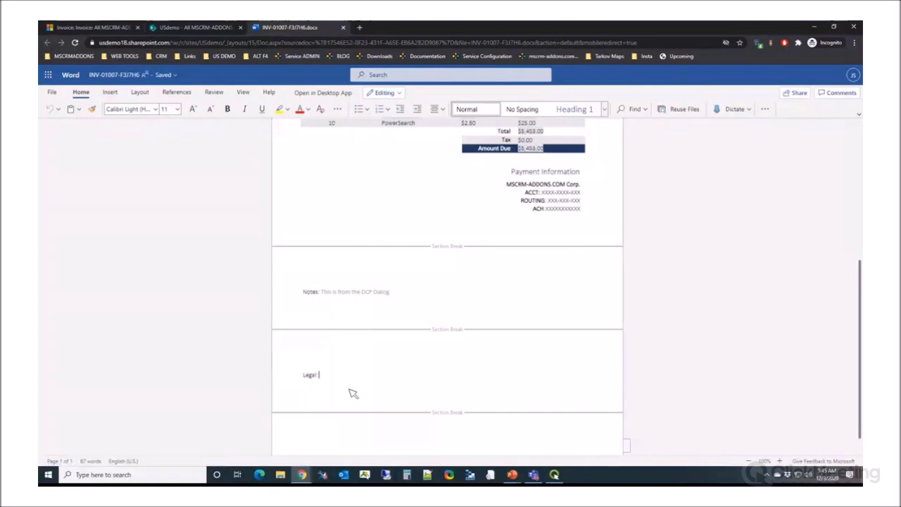
type("T")
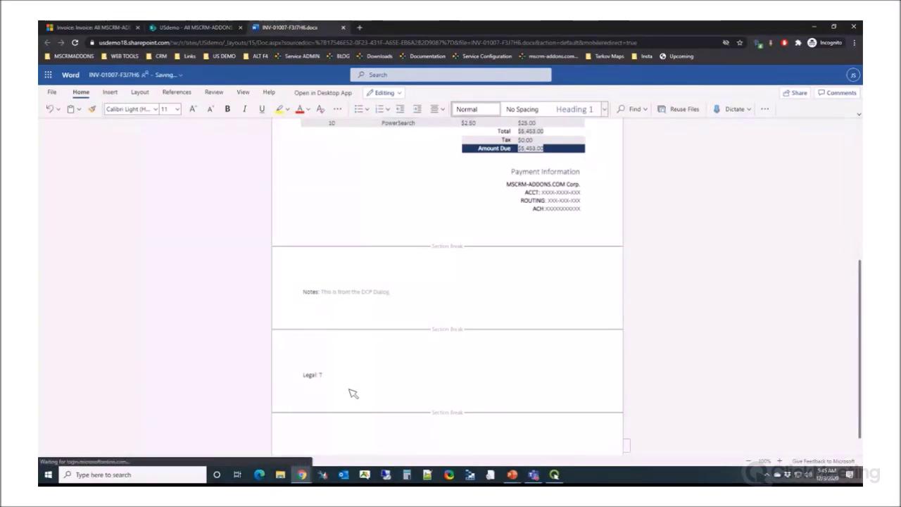
type("Hishis is an Ex")
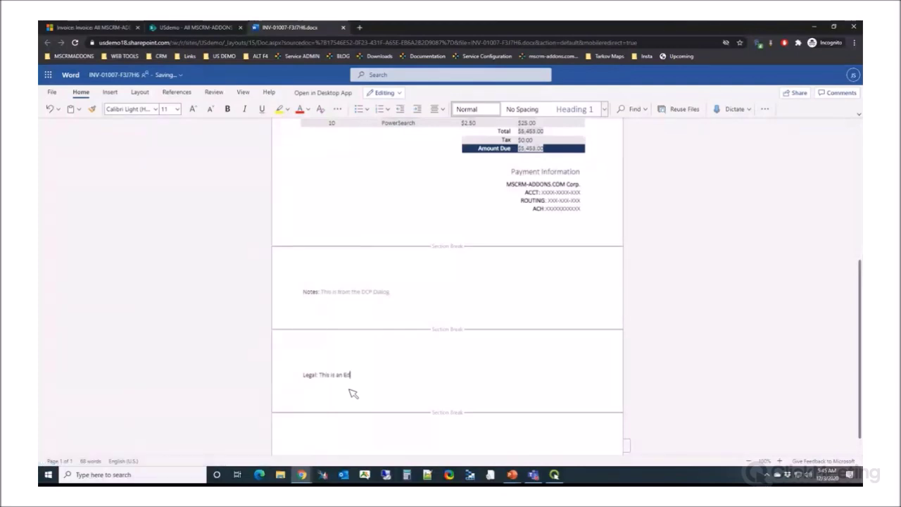
type("it From")
key("BackSpace")
key("BackSpace")
key("BackSpace")
key("BackSpace")
type("from SharePoint. :)")
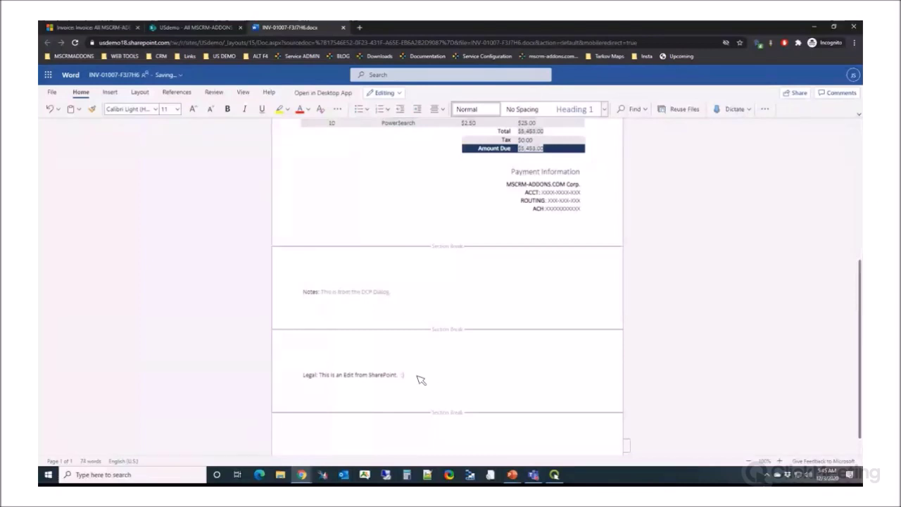
Colour the added Legal sentence red and close the online document.
left_click_drag(405, 376, 324, 378)
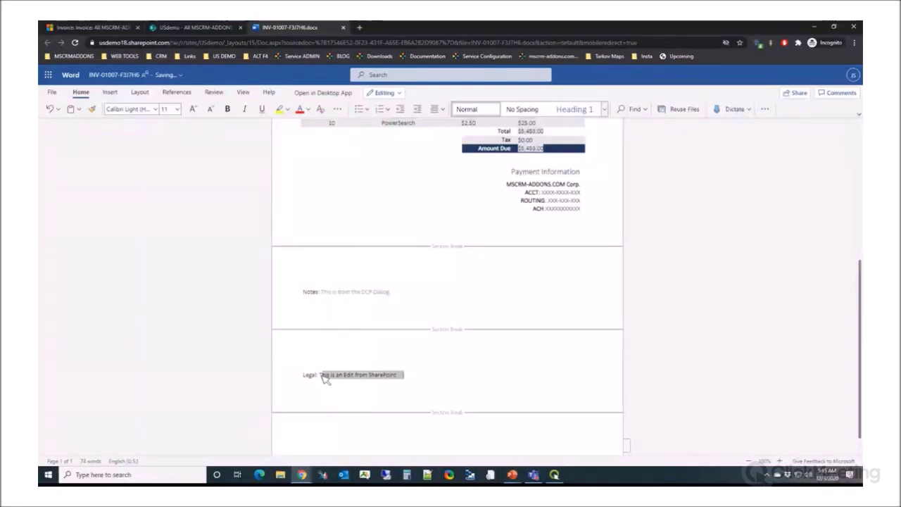
left_click(299, 109)
left_click(513, 369)
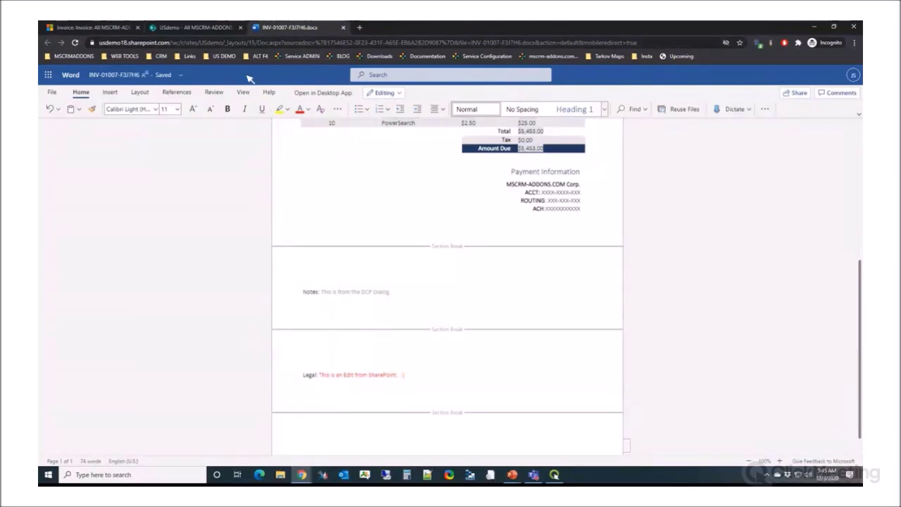
left_click(344, 27)
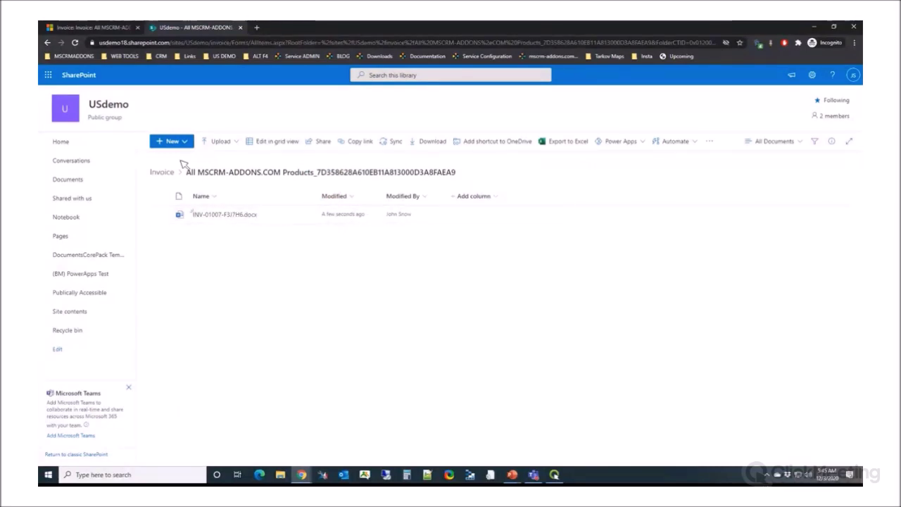
Generate the invoice document from the Dynamics 365 record again, deciding every step, with the BM_Invoice_Standard_Webinar.docx template as docx saved to SharePoint.
left_click(116, 27)
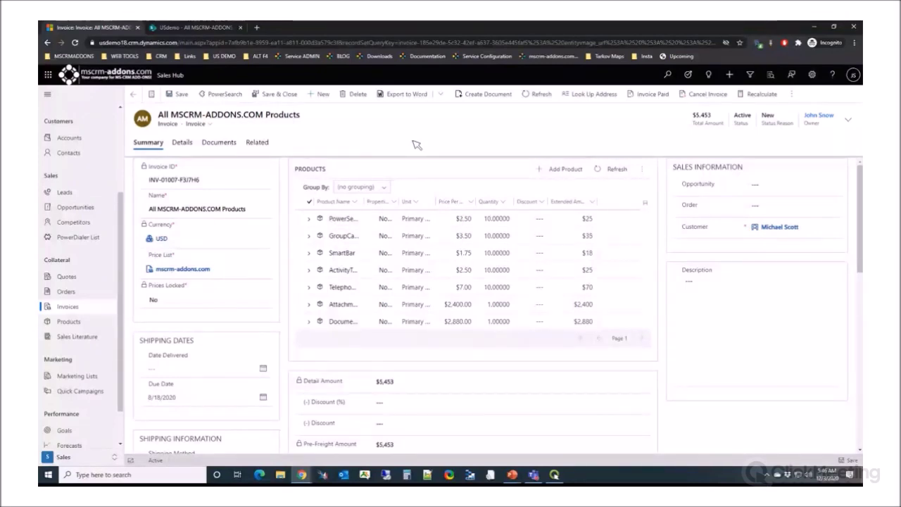
left_click(482, 98)
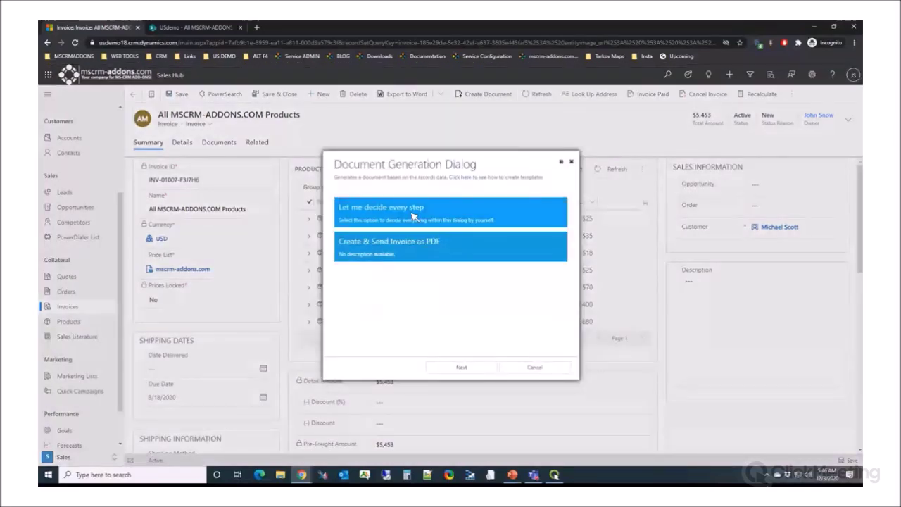
left_click(414, 217)
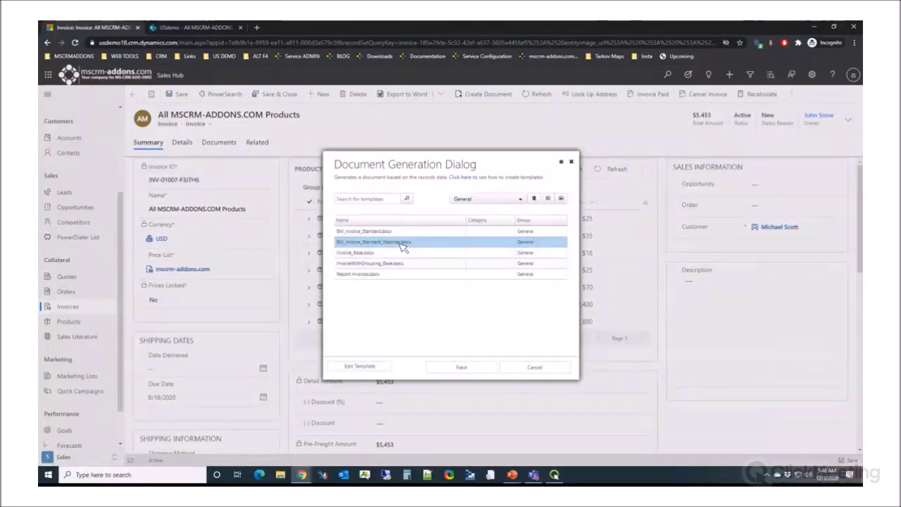
left_click(461, 368)
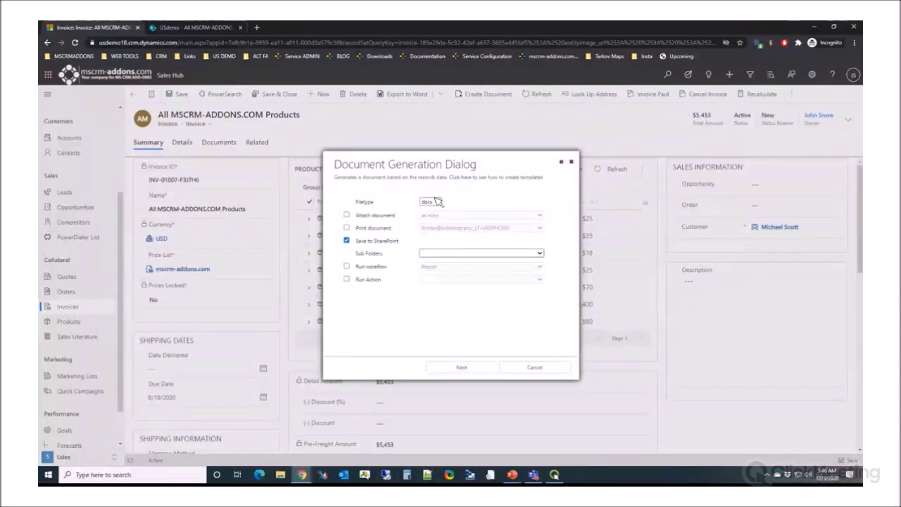
left_click(470, 370)
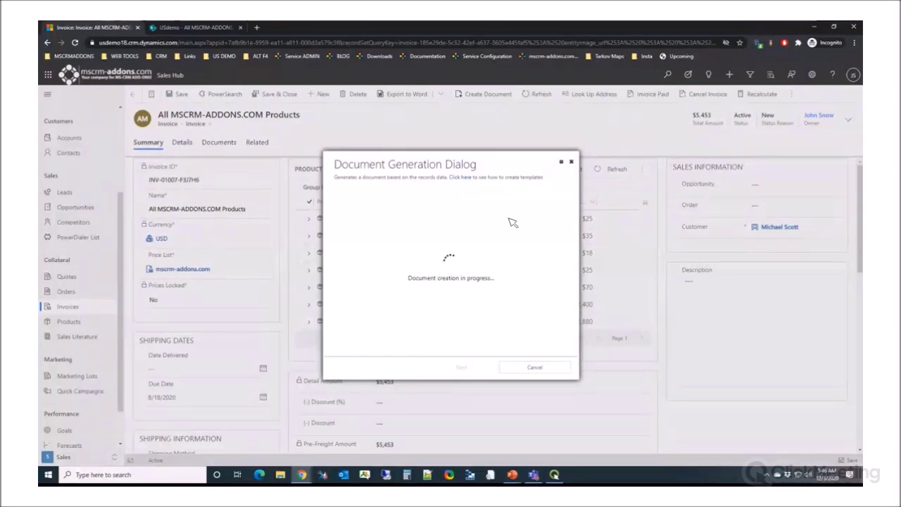
Open the generated invoice in desktop Word from the preview and discard the local changes to load the newer server version.
left_click(543, 220)
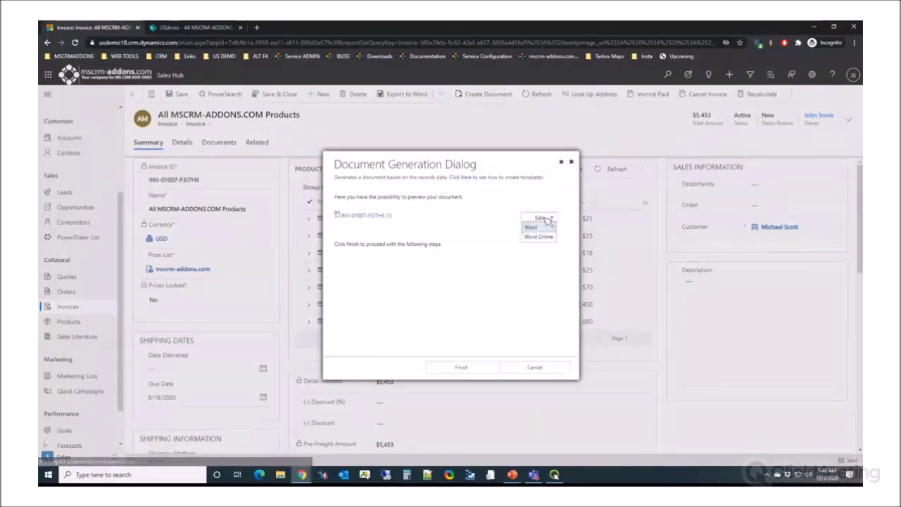
left_click(536, 228)
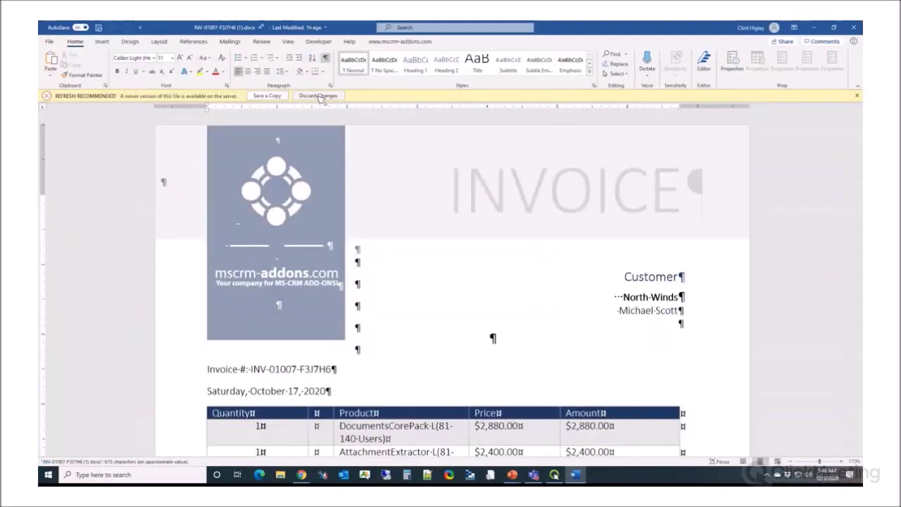
left_click(319, 96)
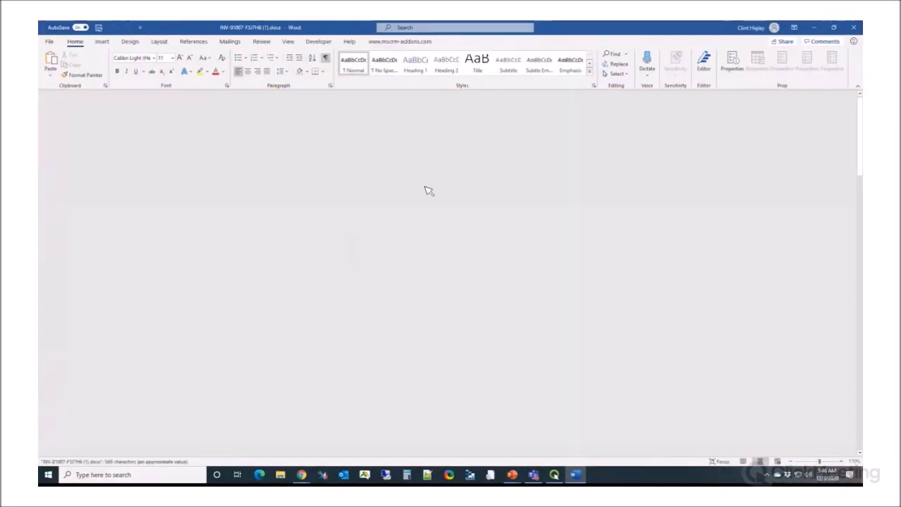
Add the text "Edits from the Dialog Again" after the existing Notes sentence in the invoice.
scroll(408, 185, "down", 5)
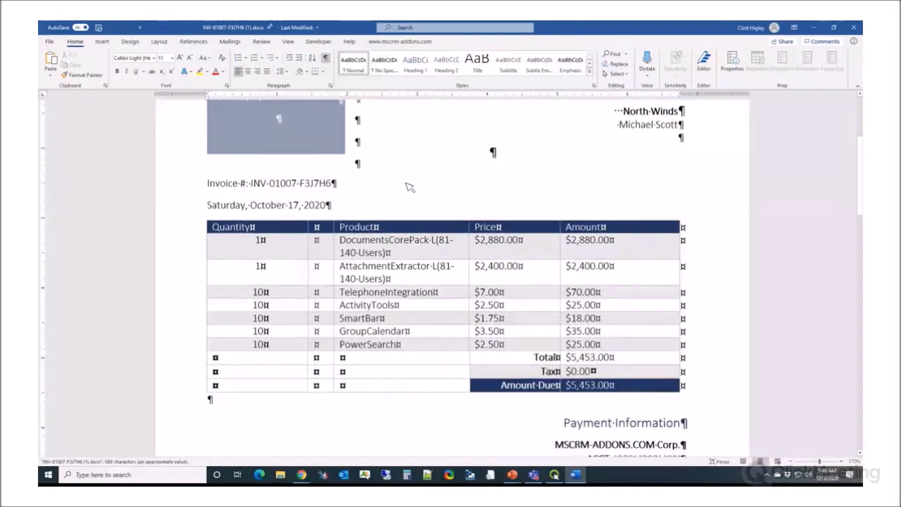
scroll(406, 185, "down", 5)
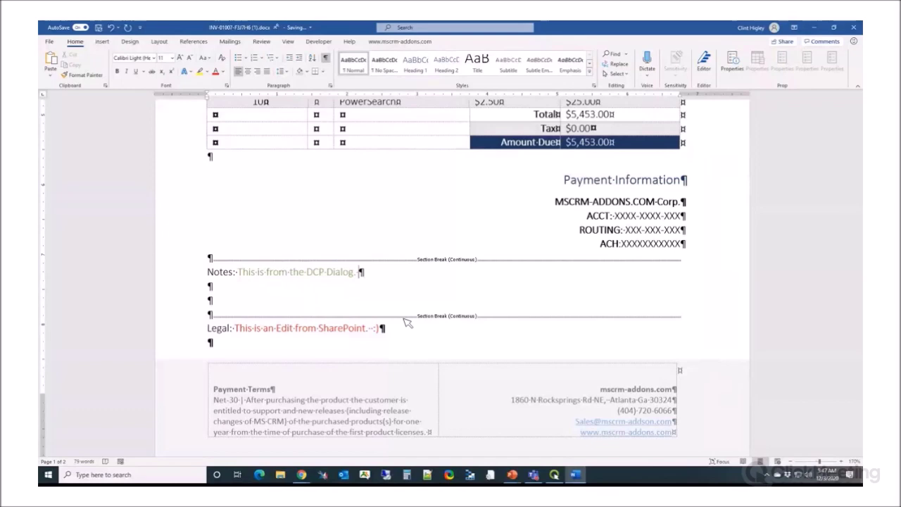
type("Edits fr")
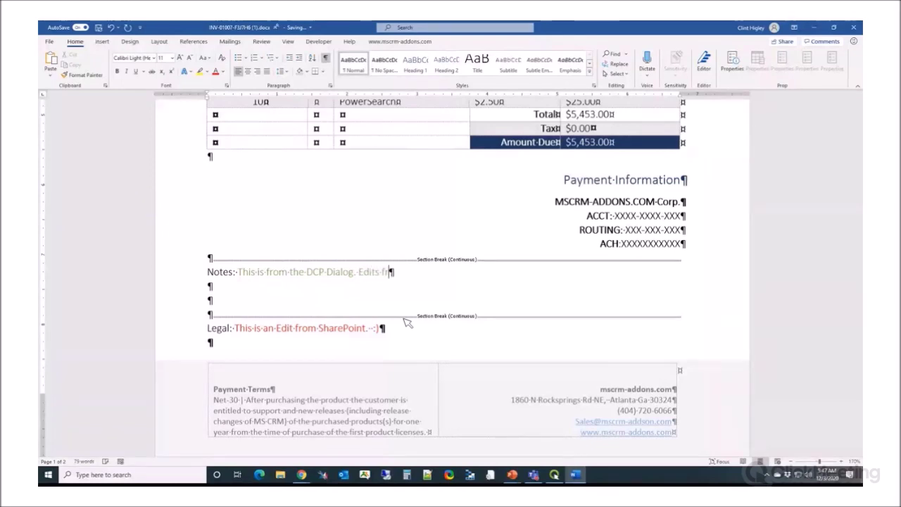
type("om the Dialog Again")
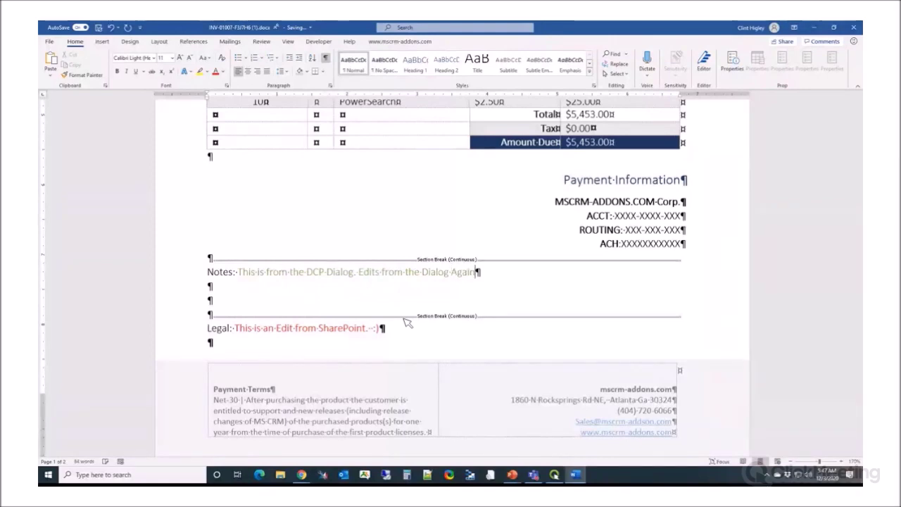
Colour the sentence "Edits from the Dialog Again" with the gold theme colour.
left_click_drag(358, 272, 475, 279)
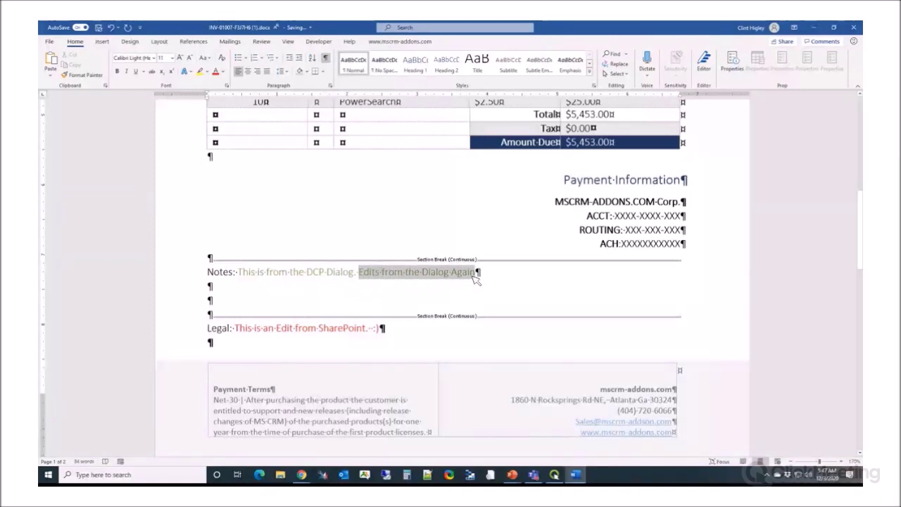
left_click(221, 72)
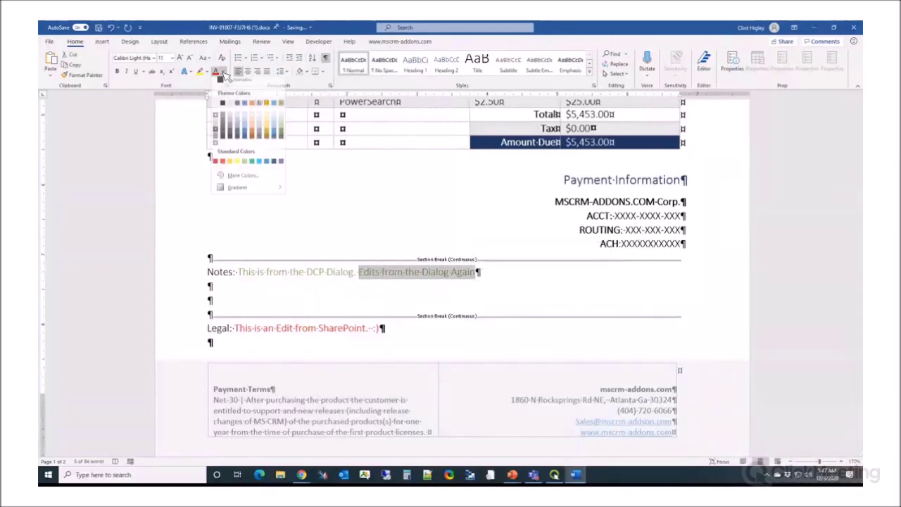
left_click(271, 115)
left_click(504, 219)
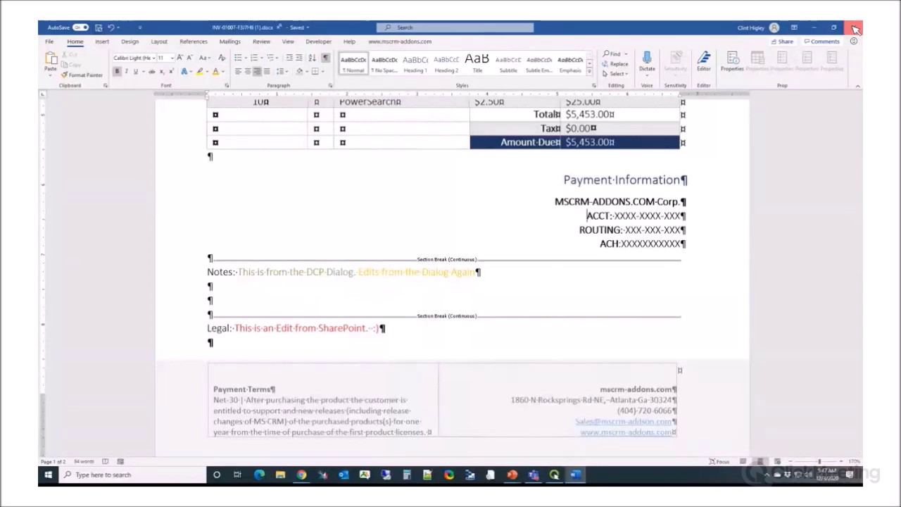
Close the edited Word document and finish the document generation in Dynamics 365.
left_click(855, 29)
left_click(465, 367)
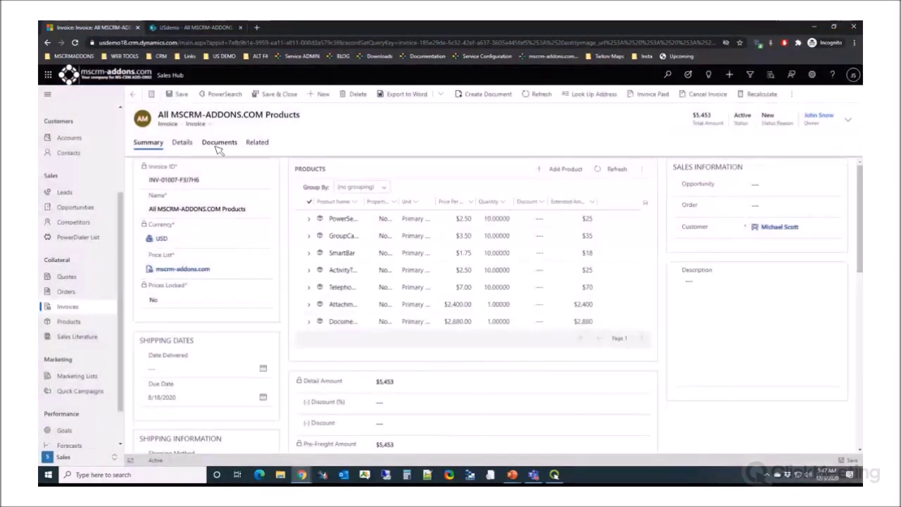
Open the newly generated invoice from the record's documents, review its Notes and Legal sections, and close it.
left_click(219, 145)
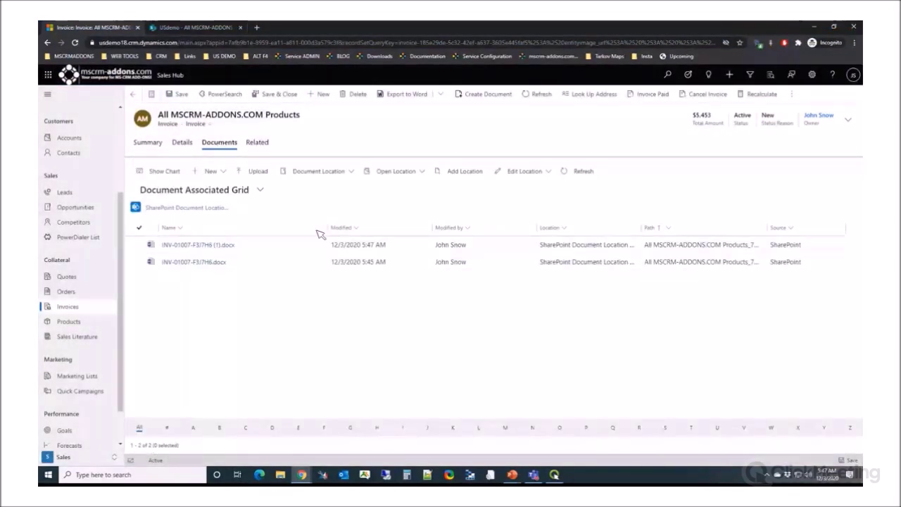
left_click(197, 246)
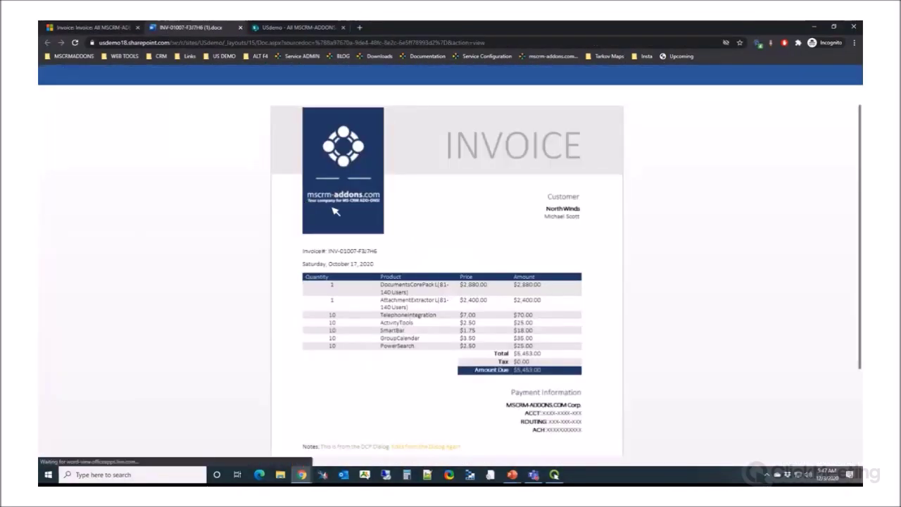
scroll(406, 313, "down", 2)
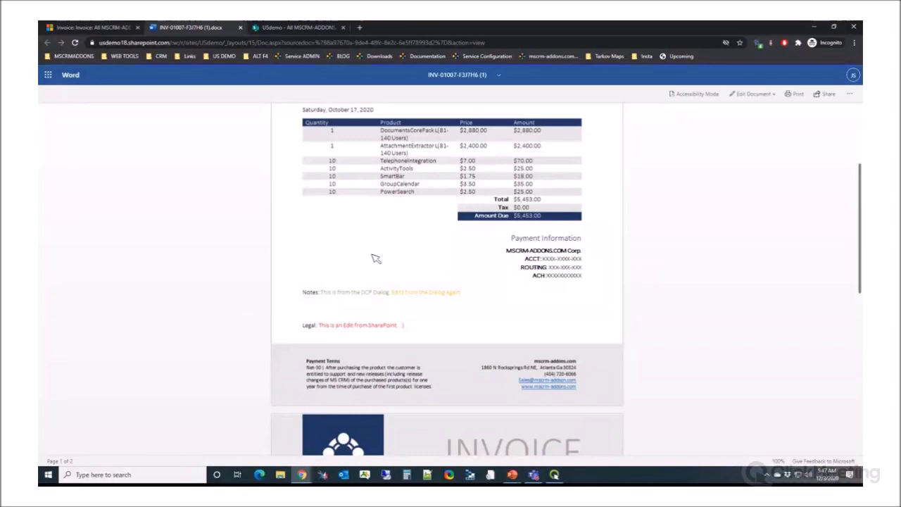
left_click(241, 28)
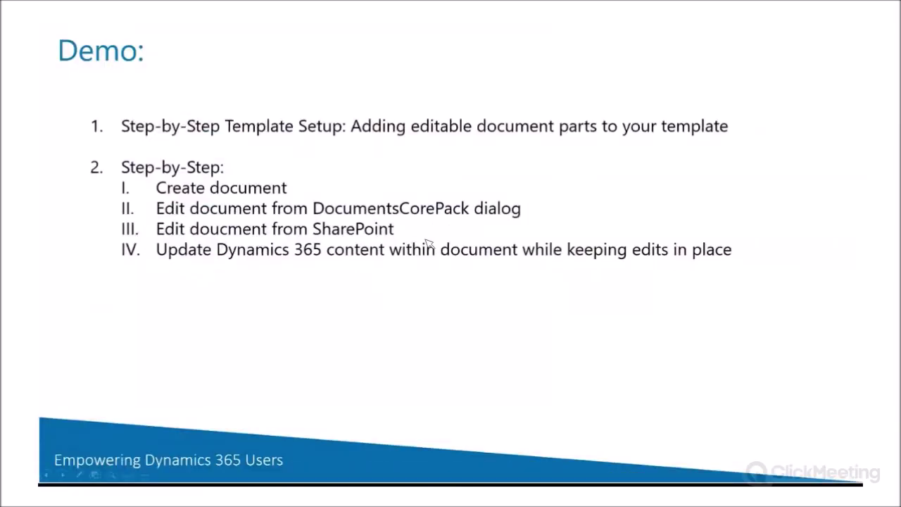
left_click(426, 243)
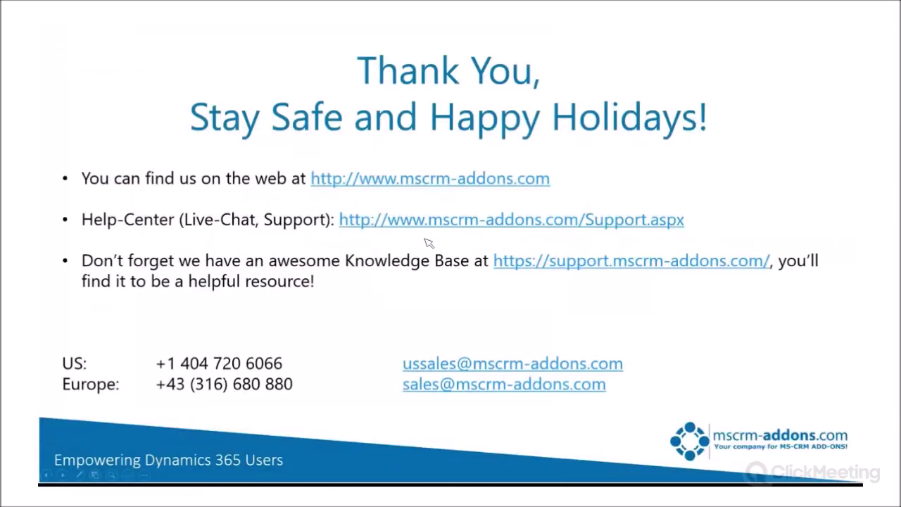